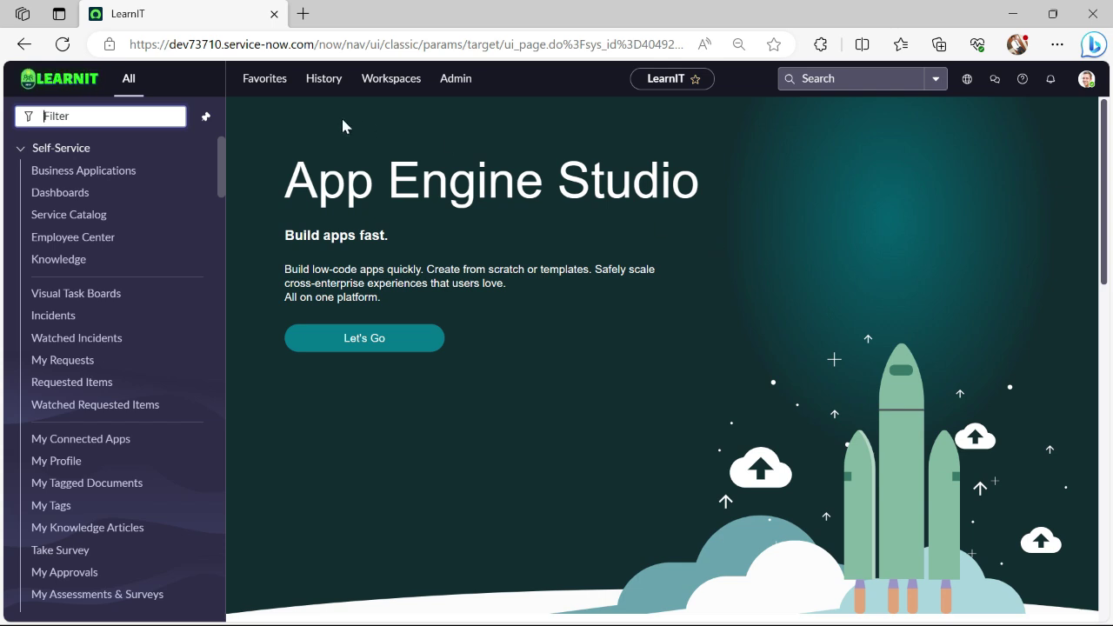
Step: Filter the navigator for "incident", list all incidents, and open incident INC0010032 in a new tab
{"action": "type", "text": "incident"}
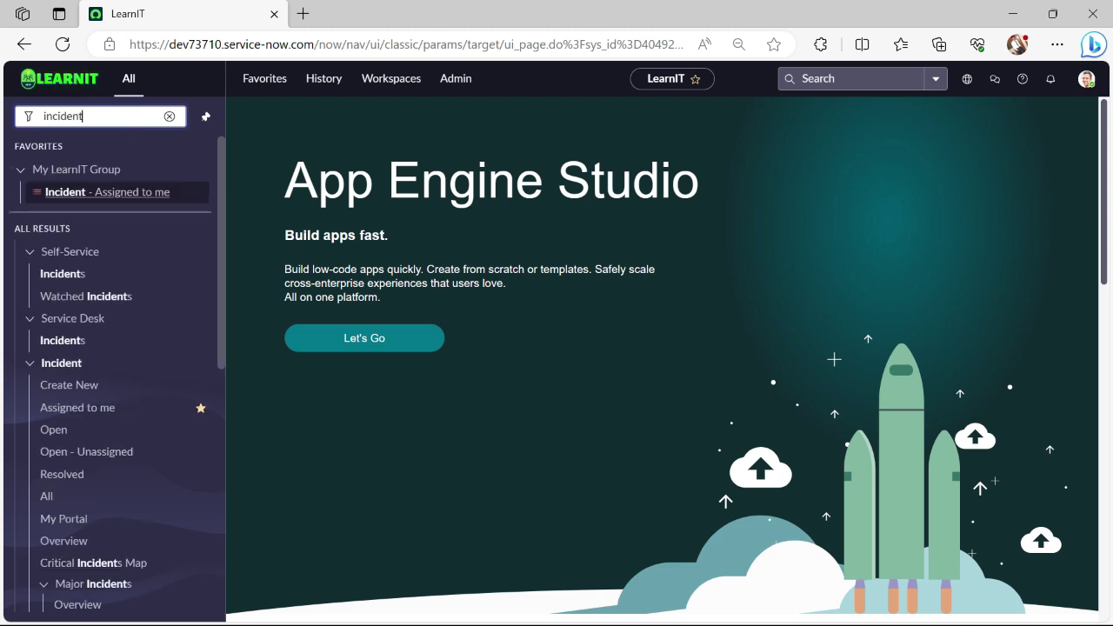
{"action": "left_click", "coordinate": [47, 496]}
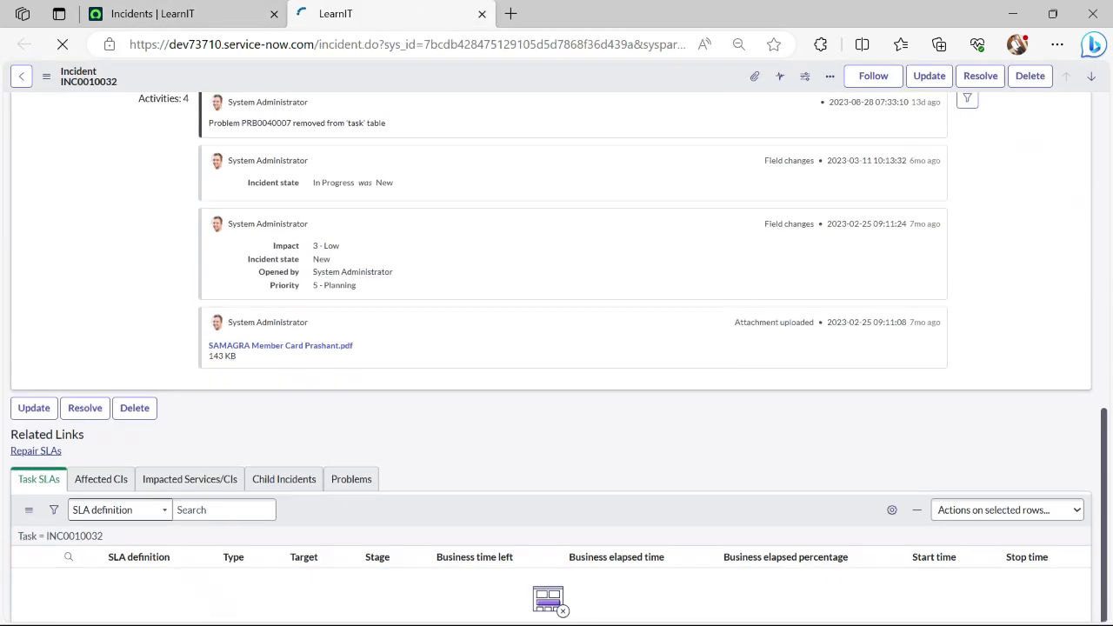
Step: Look through the incident form and locate the Truncate Field below the JSON Field
{"action": "scroll", "coordinate": [481, 321], "scroll_direction": "down", "scroll_amount": 5}
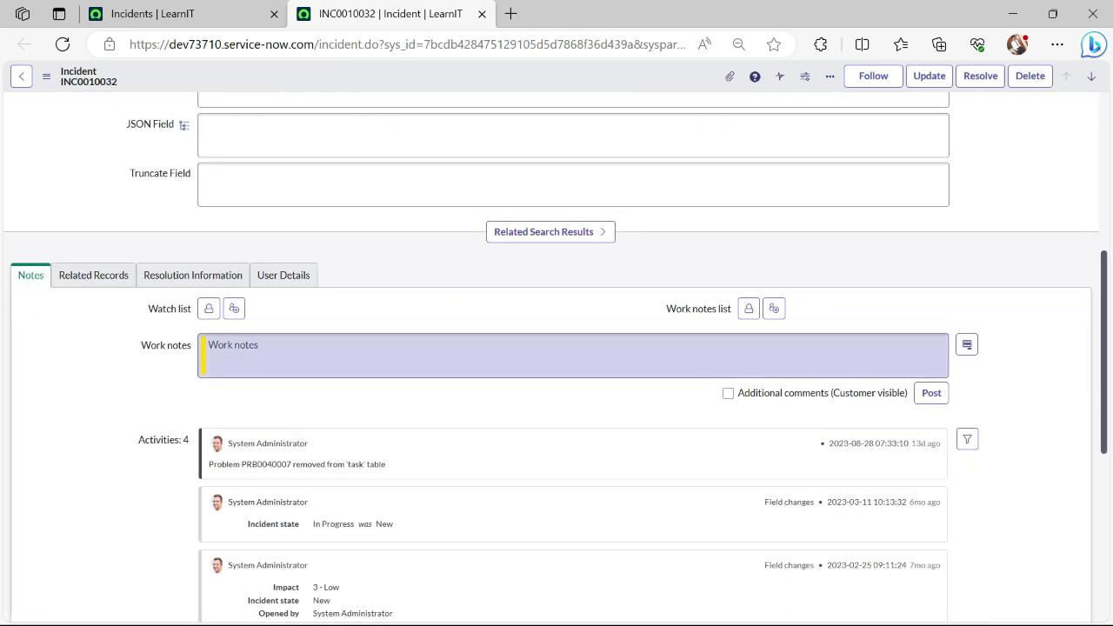
{"action": "scroll", "coordinate": [353, 330], "scroll_direction": "up", "scroll_amount": 3}
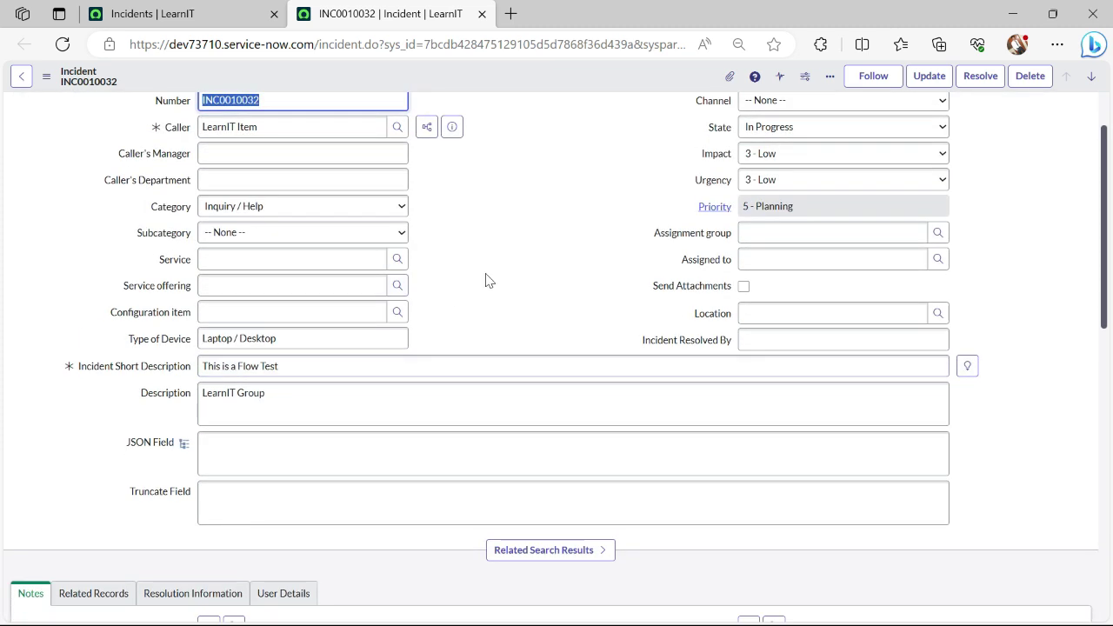
{"action": "left_click_drag", "start_coordinate": [129, 490], "coordinate": [189, 509]}
{"action": "left_click", "coordinate": [126, 506]}
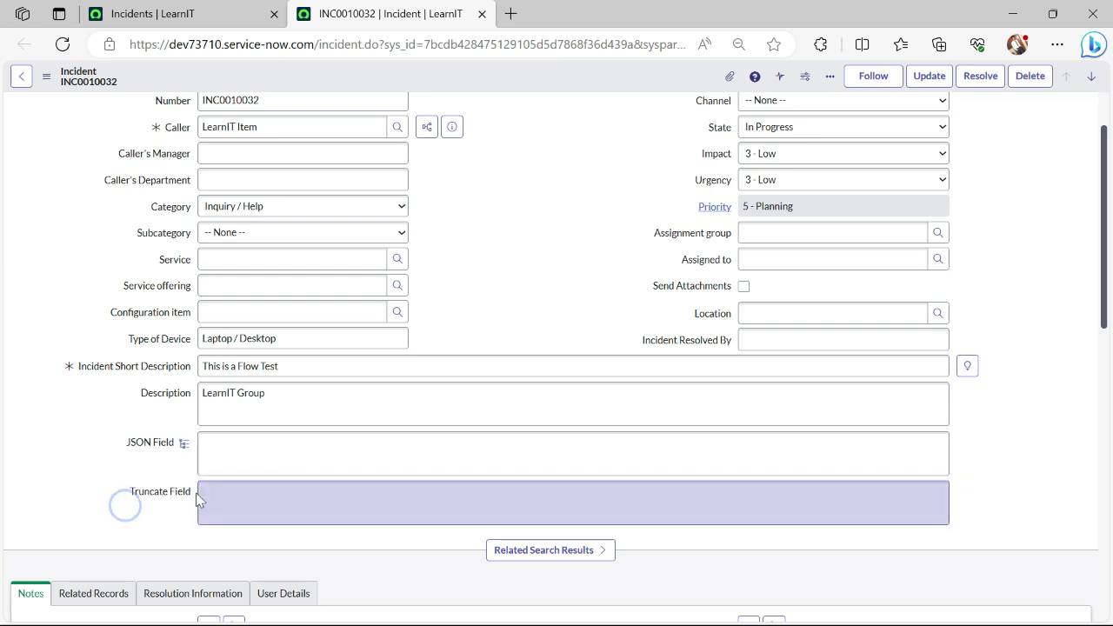
{"action": "left_click_drag", "start_coordinate": [191, 497], "coordinate": [130, 496]}
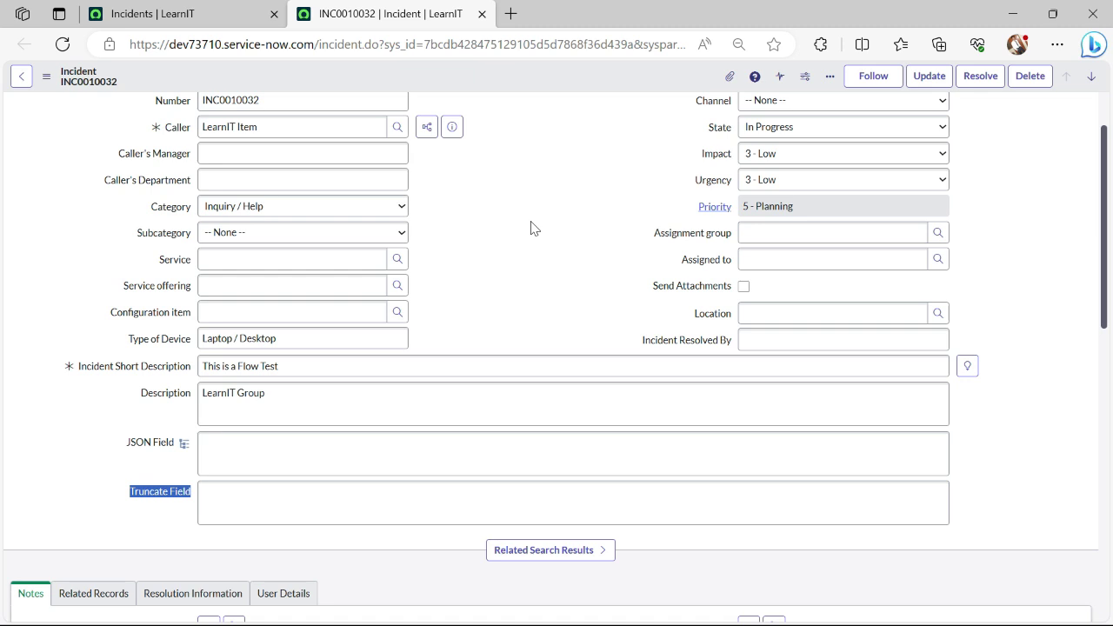
{"action": "scroll", "coordinate": [530, 228], "scroll_direction": "up", "scroll_amount": 2}
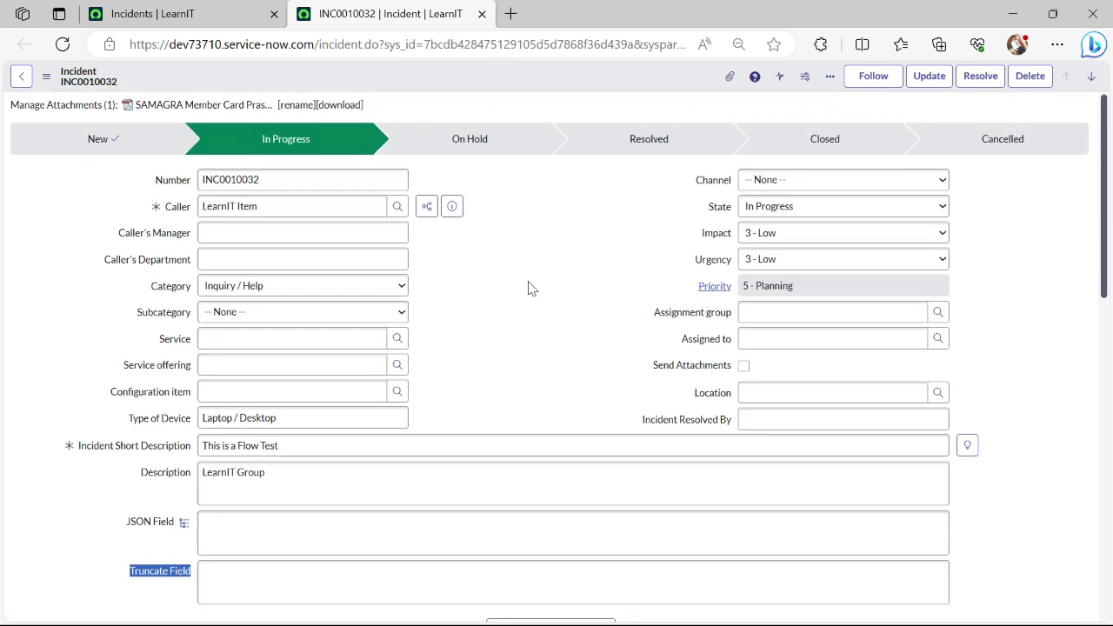
Step: Duplicate the incident's browser tab and open the Security Rules configuration from the duplicated incident form
{"action": "left_click", "coordinate": [192, 10]}
{"action": "left_click", "coordinate": [321, 8]}
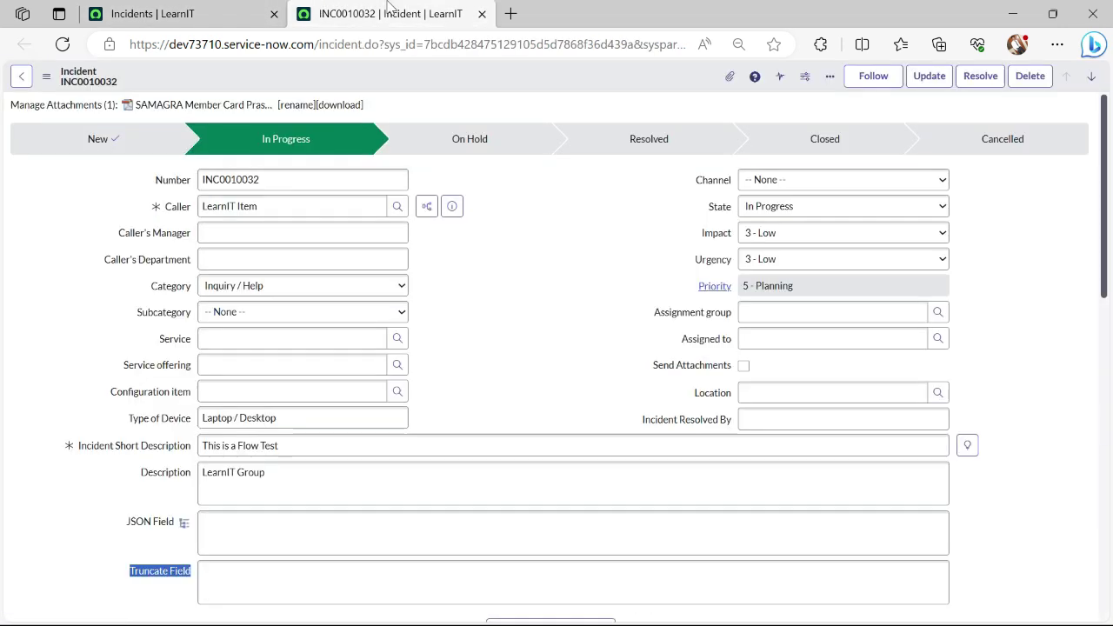
{"action": "right_click", "coordinate": [332, 7]}
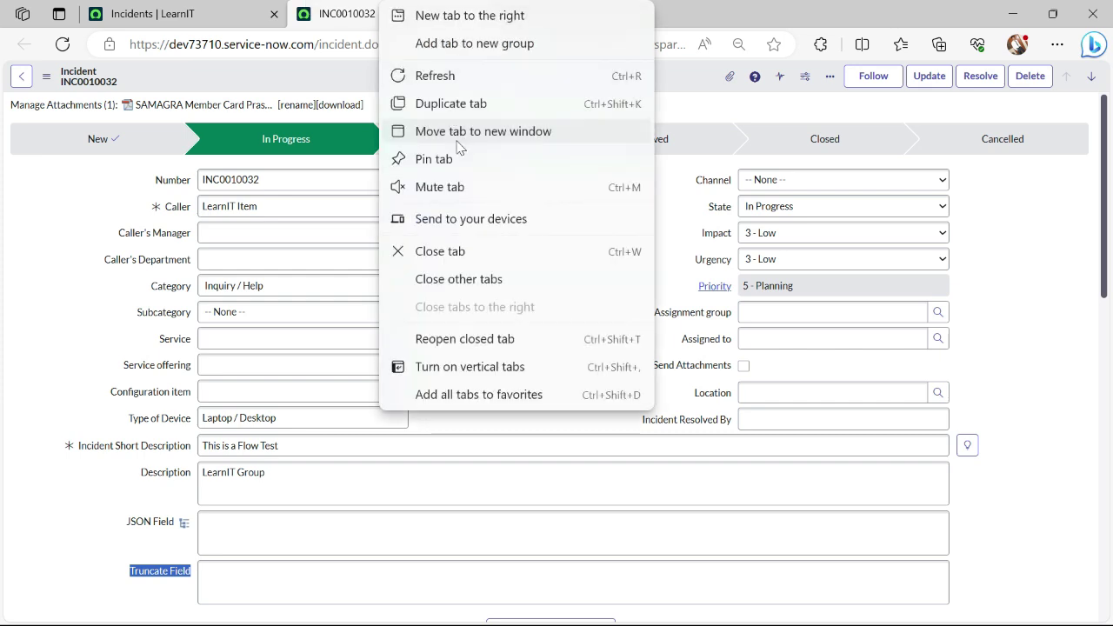
{"action": "key", "text": "Escape"}
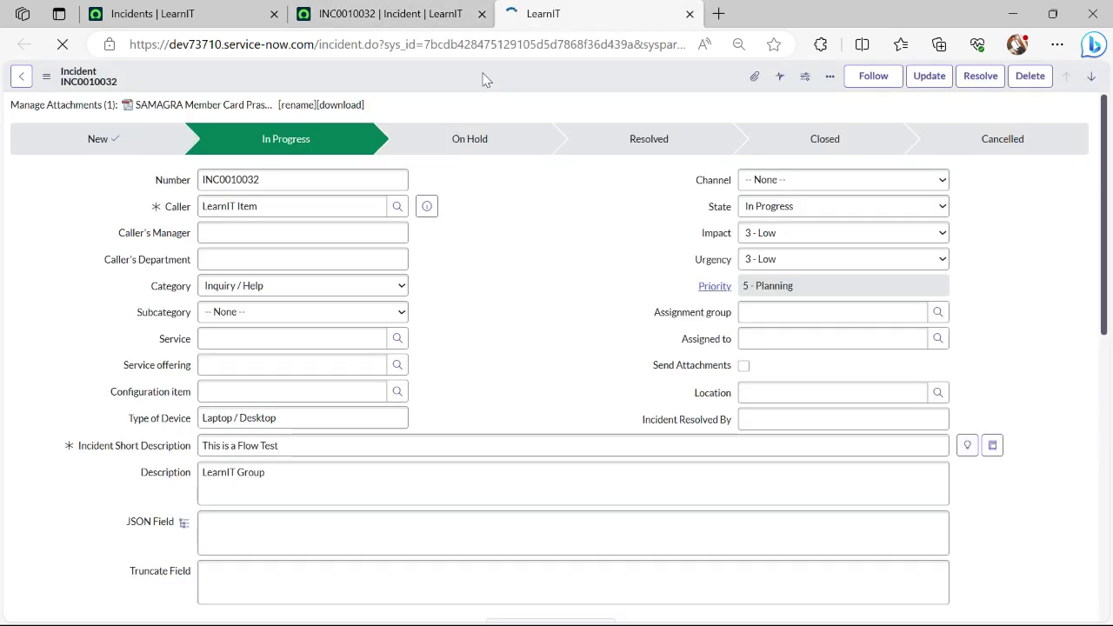
{"action": "right_click", "coordinate": [482, 76]}
{"action": "right_click", "coordinate": [424, 84]}
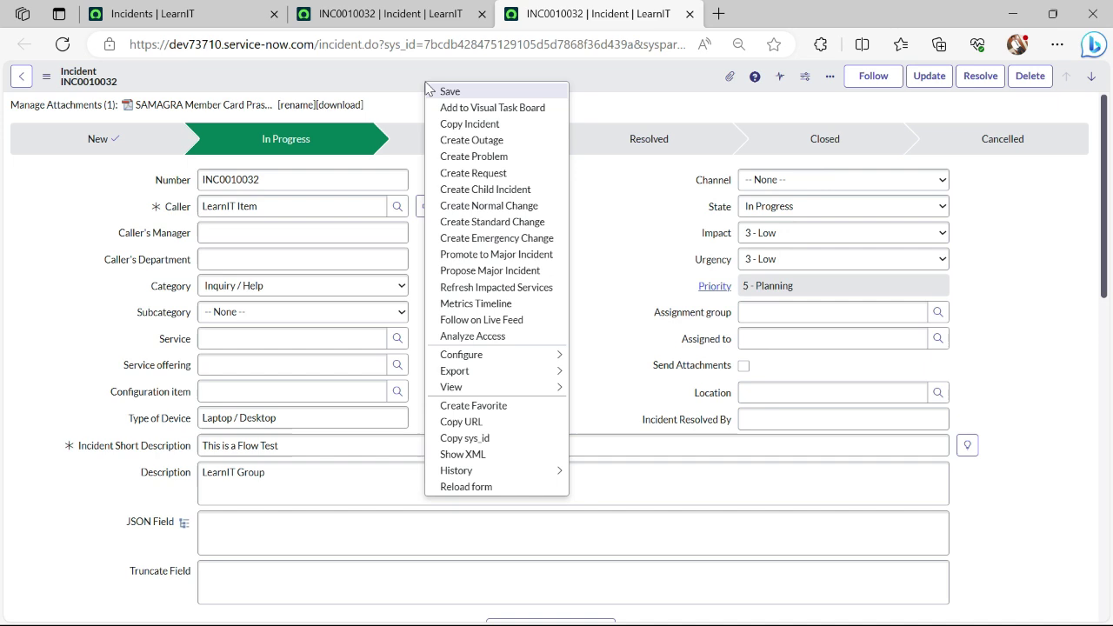
{"action": "mouse_move", "coordinate": [502, 371]}
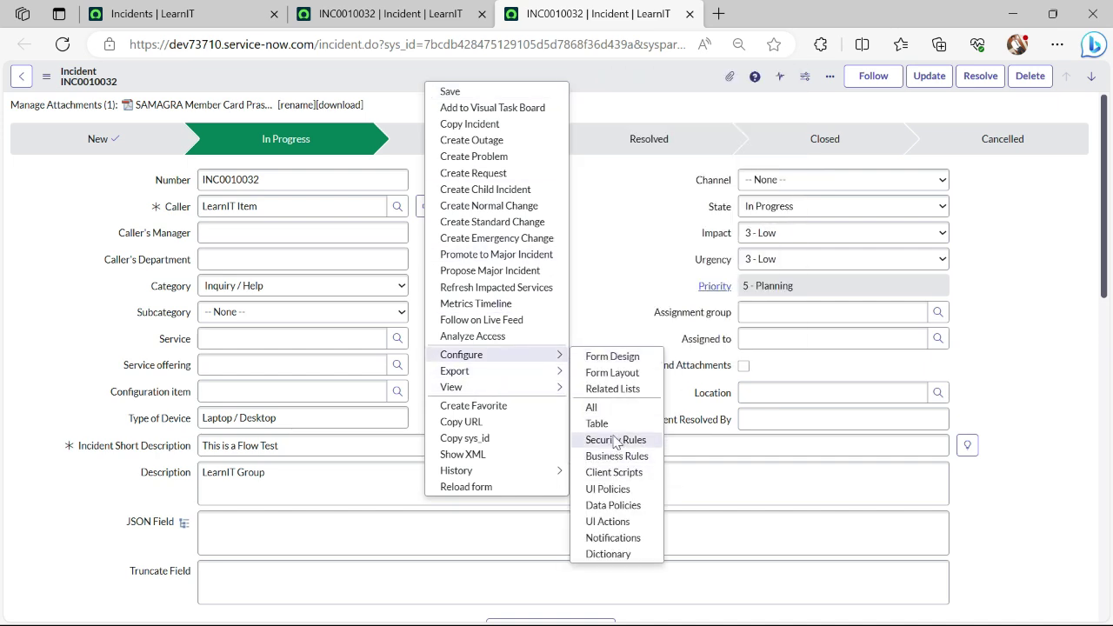
{"action": "left_click", "coordinate": [616, 440]}
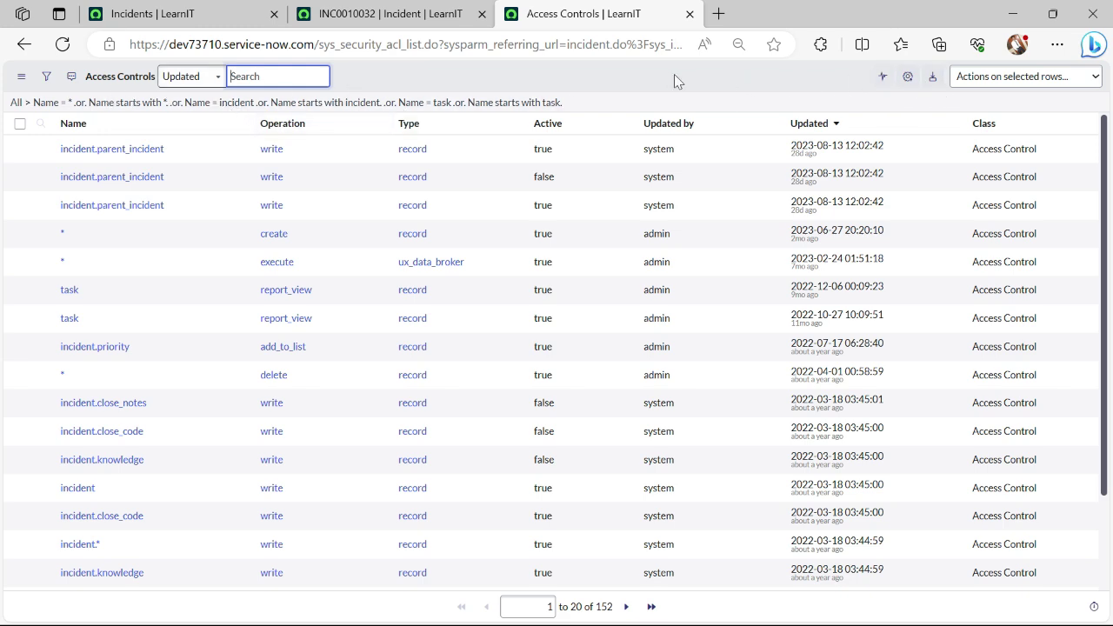
Step: Elevate the session to the security_admin role from the incident list tab and reload the Access Controls list
{"action": "left_click", "coordinate": [168, 8]}
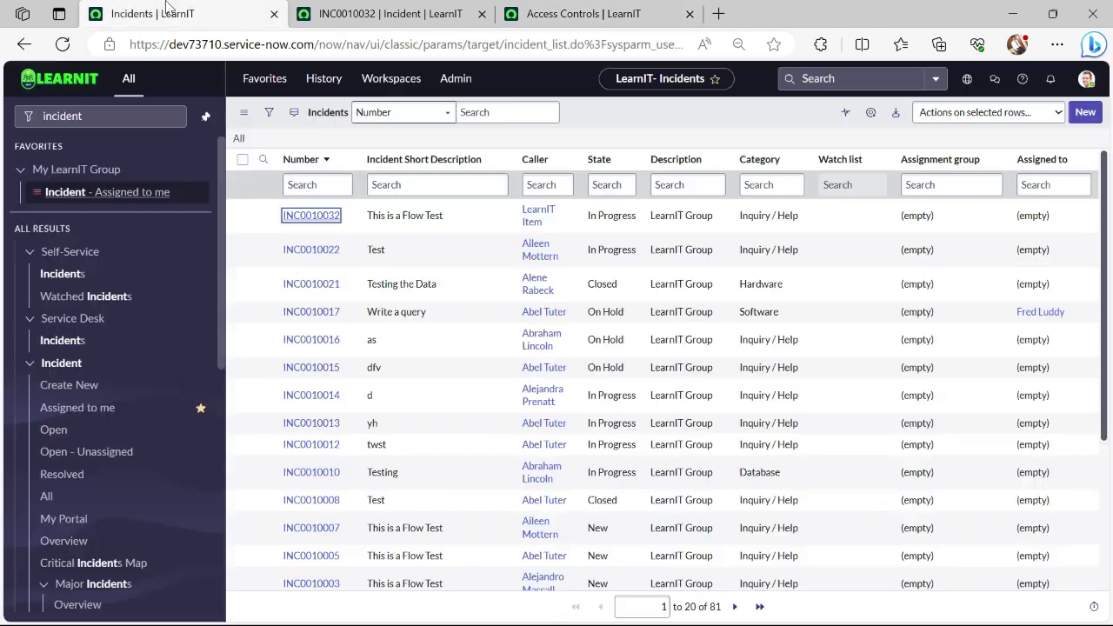
{"action": "left_click", "coordinate": [1086, 78]}
{"action": "left_click", "coordinate": [980, 257]}
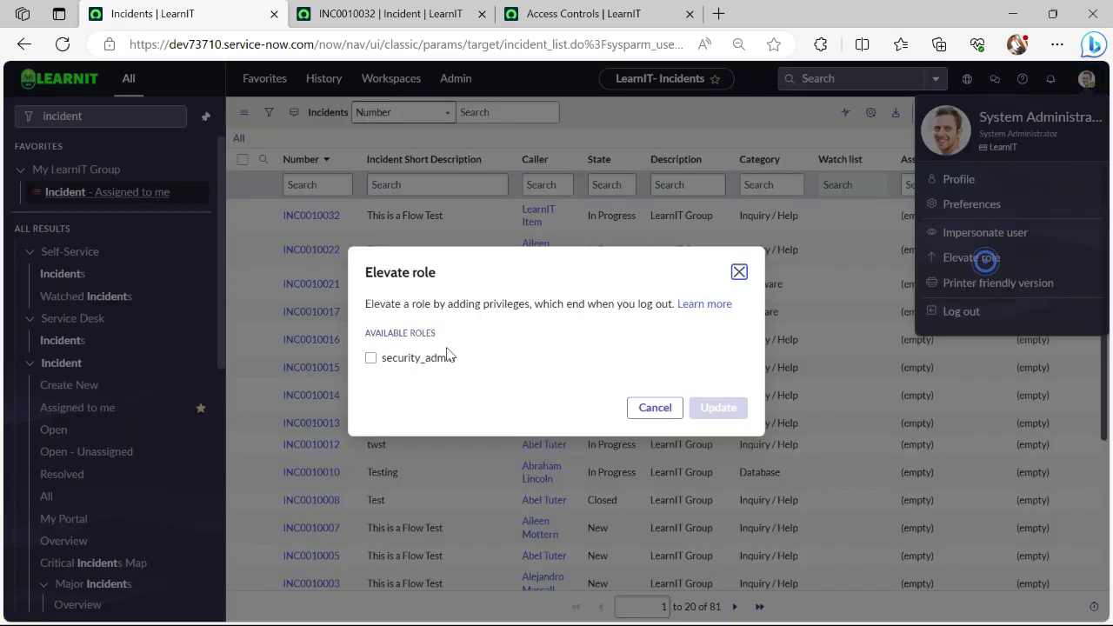
{"action": "left_click", "coordinate": [393, 345]}
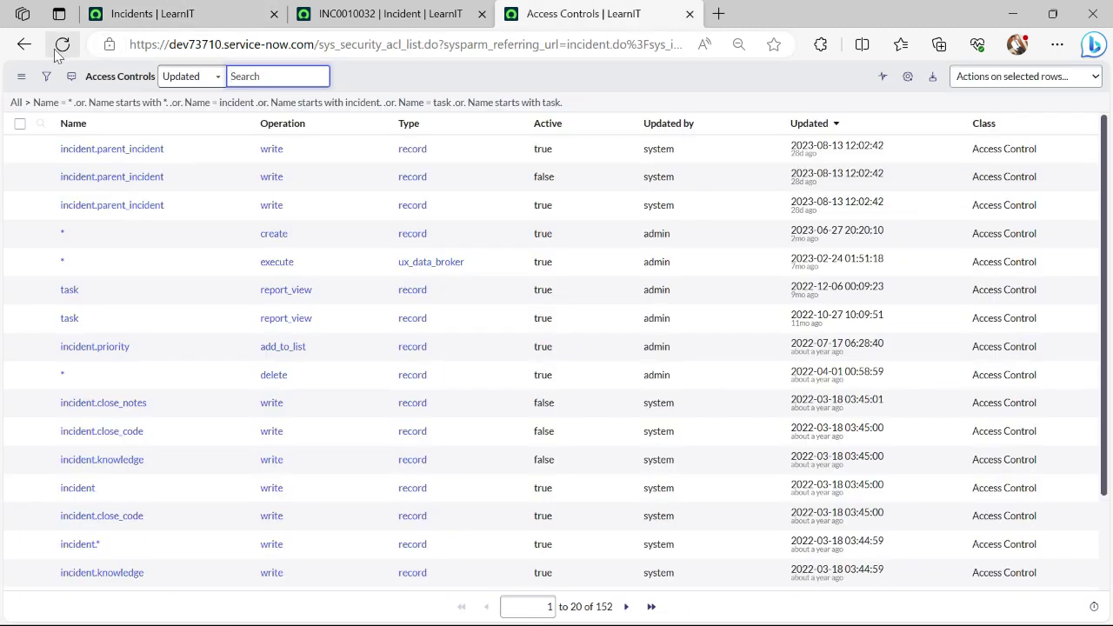
{"action": "left_click", "coordinate": [62, 44]}
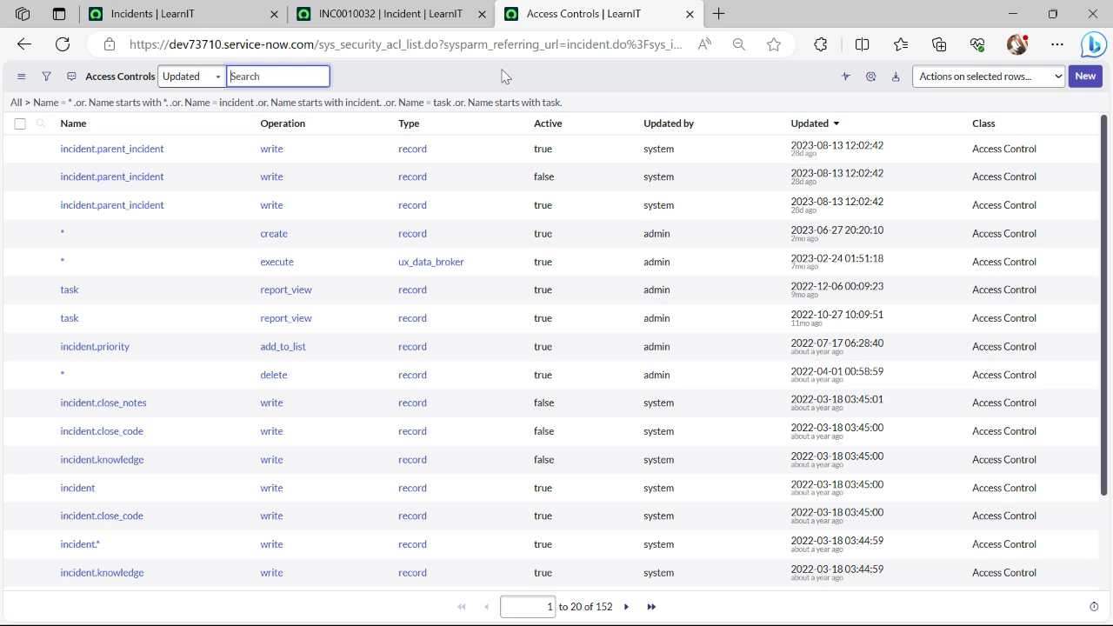
Step: Create a new access control of type record and set its operation to write
{"action": "left_click", "coordinate": [1083, 79]}
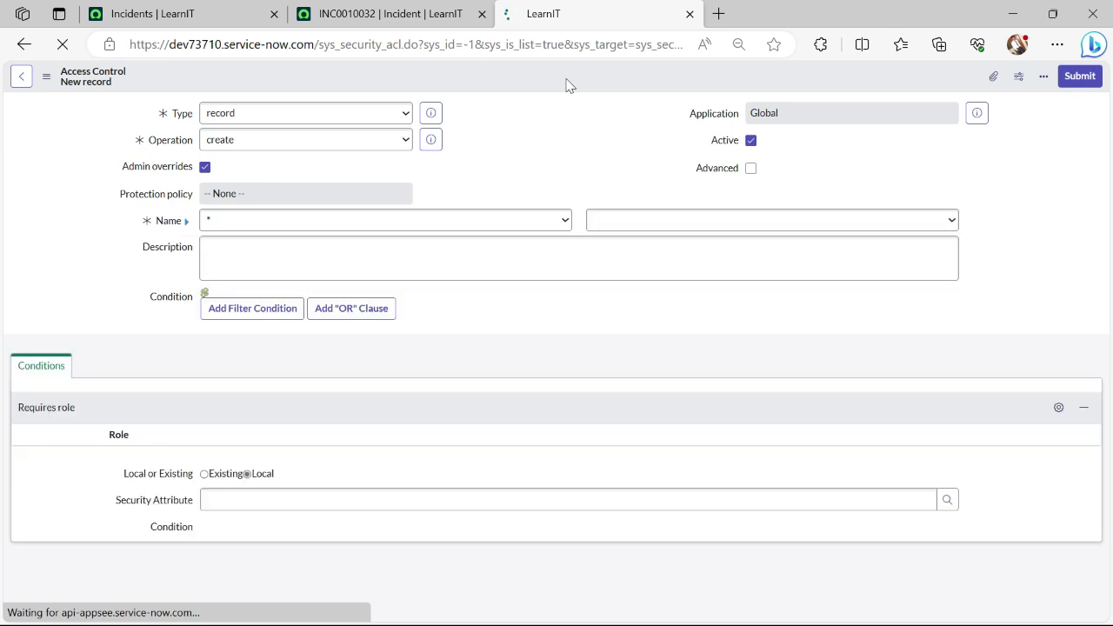
{"action": "left_click", "coordinate": [265, 138]}
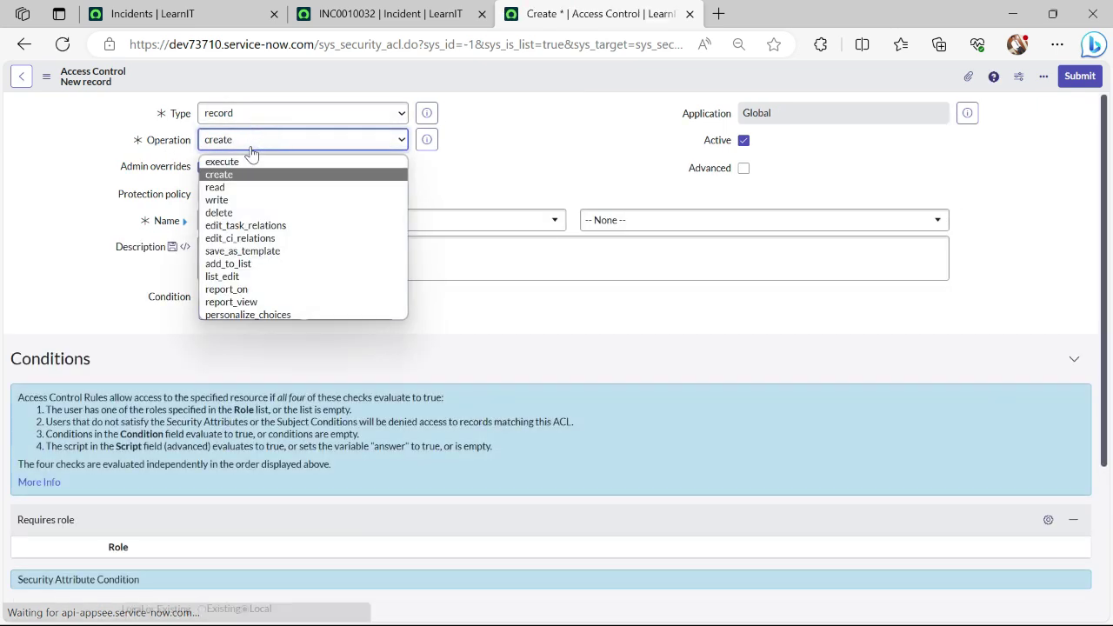
{"action": "left_click", "coordinate": [236, 200]}
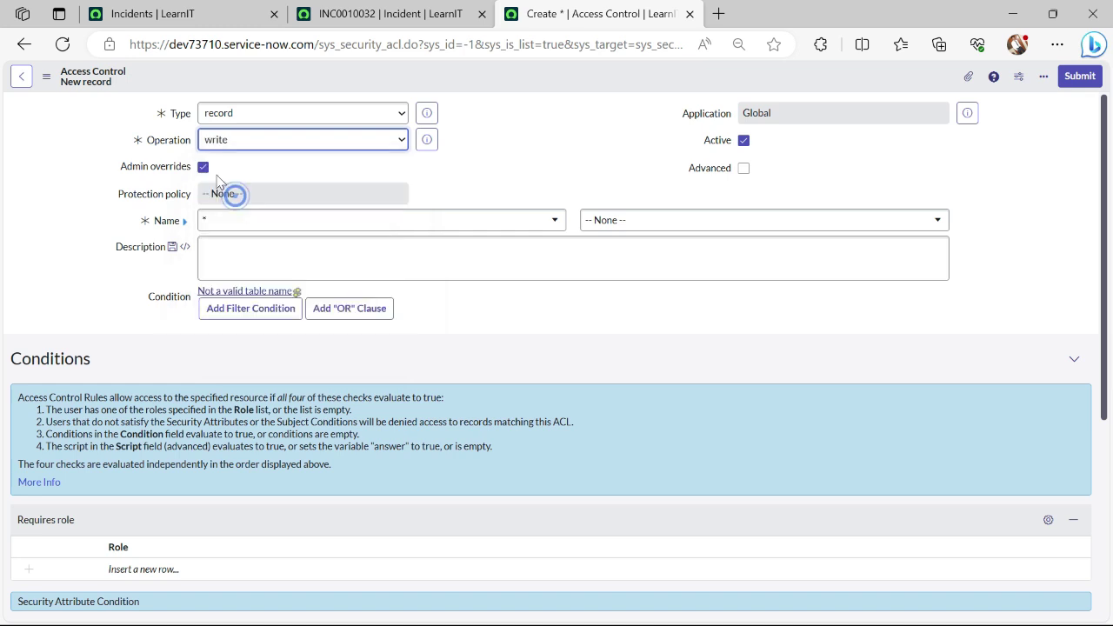
Step: Set the access control's name to the Incident [incident] table and its Truncate Field
{"action": "left_click", "coordinate": [265, 221]}
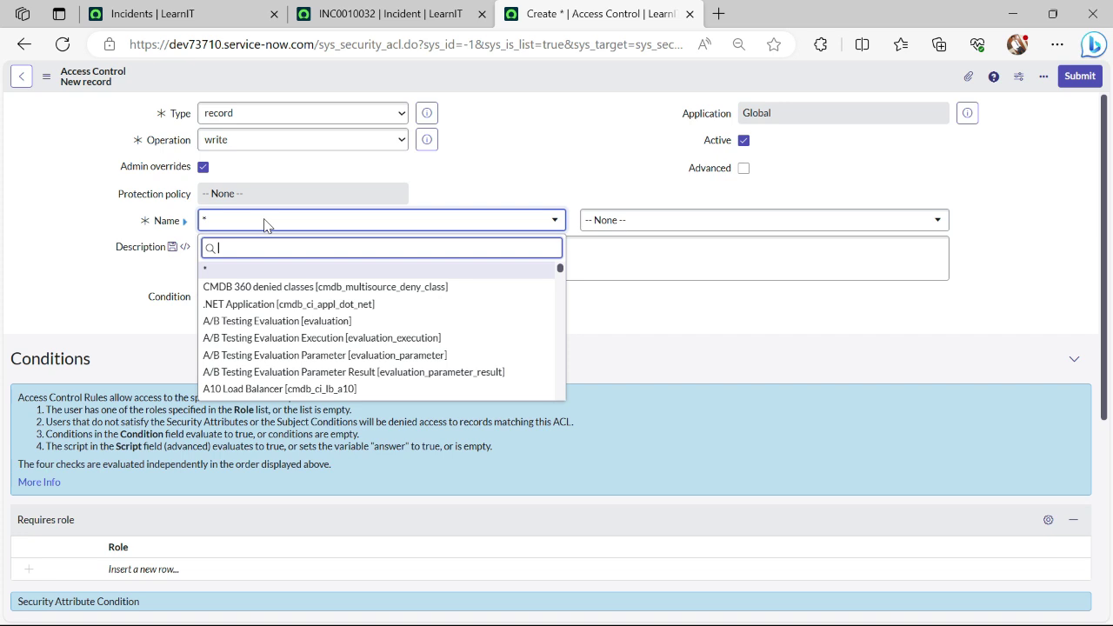
{"action": "type", "text": "incident"}
{"action": "left_click", "coordinate": [263, 273]}
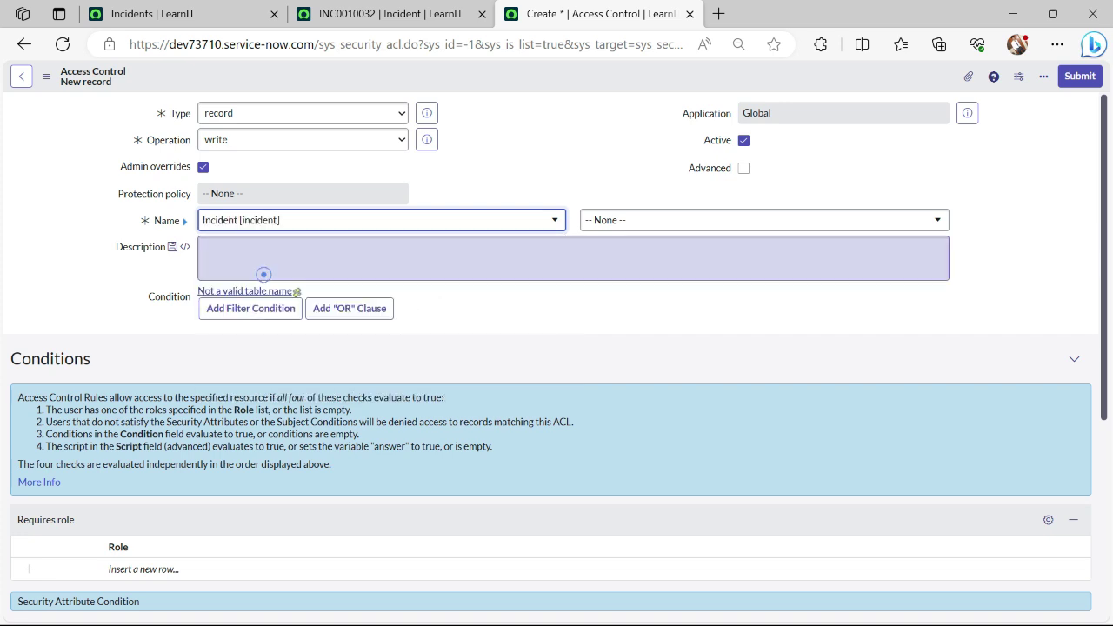
{"action": "left_click", "coordinate": [704, 219]}
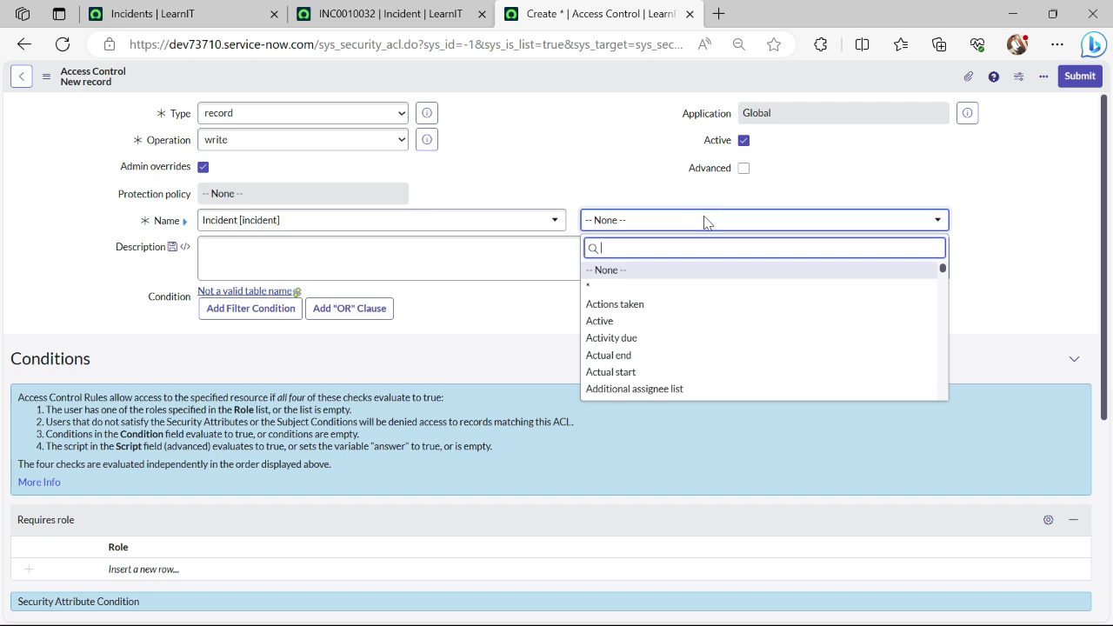
{"action": "type", "text": "truncat"}
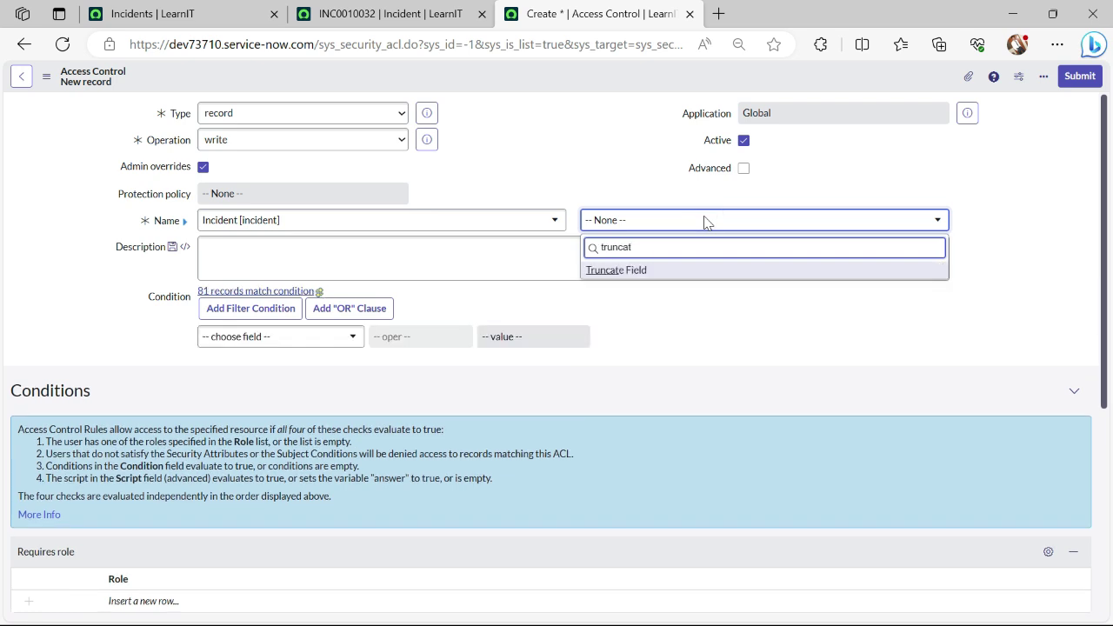
{"action": "left_click", "coordinate": [687, 270]}
Step: Add the itil role to the access control's required roles
{"action": "scroll", "coordinate": [282, 425], "scroll_direction": "down", "scroll_amount": 2}
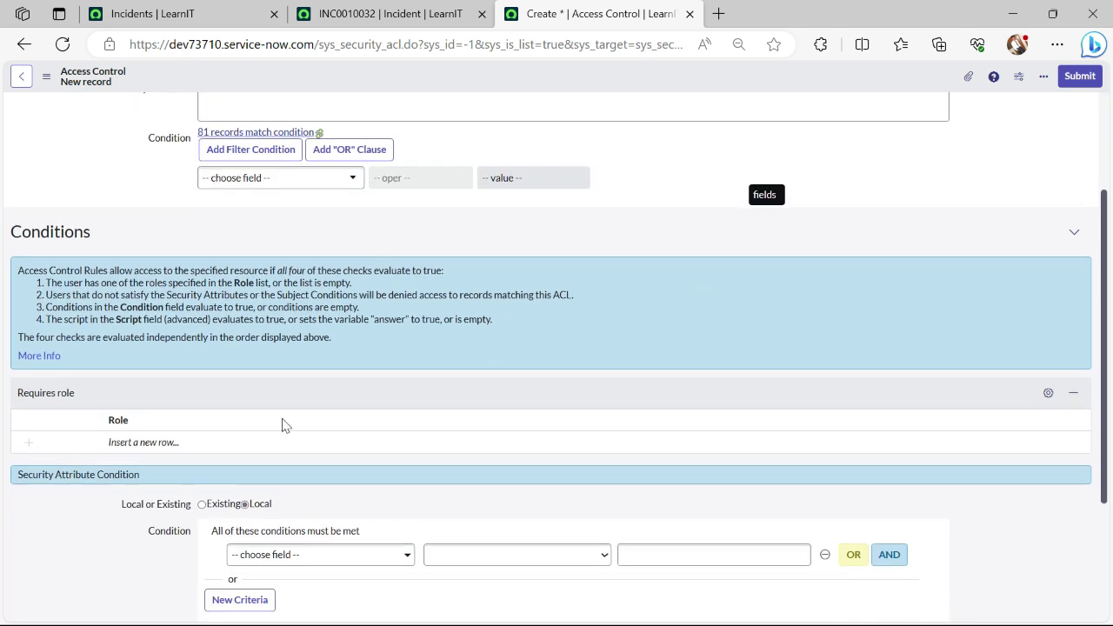
{"action": "left_click", "coordinate": [143, 442]}
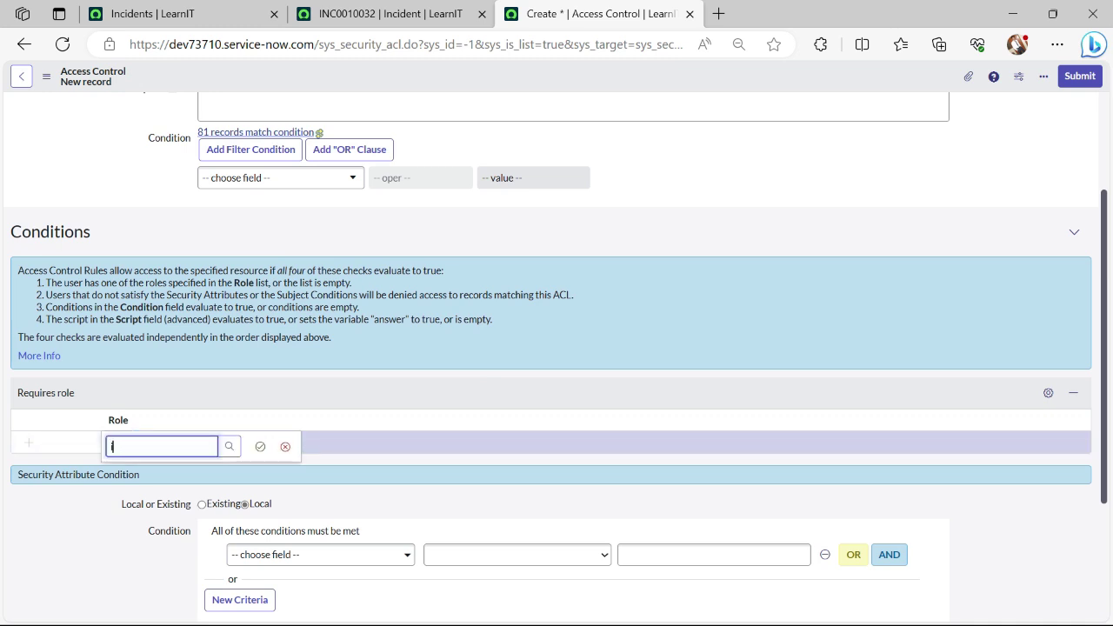
{"action": "type", "text": "itil"}
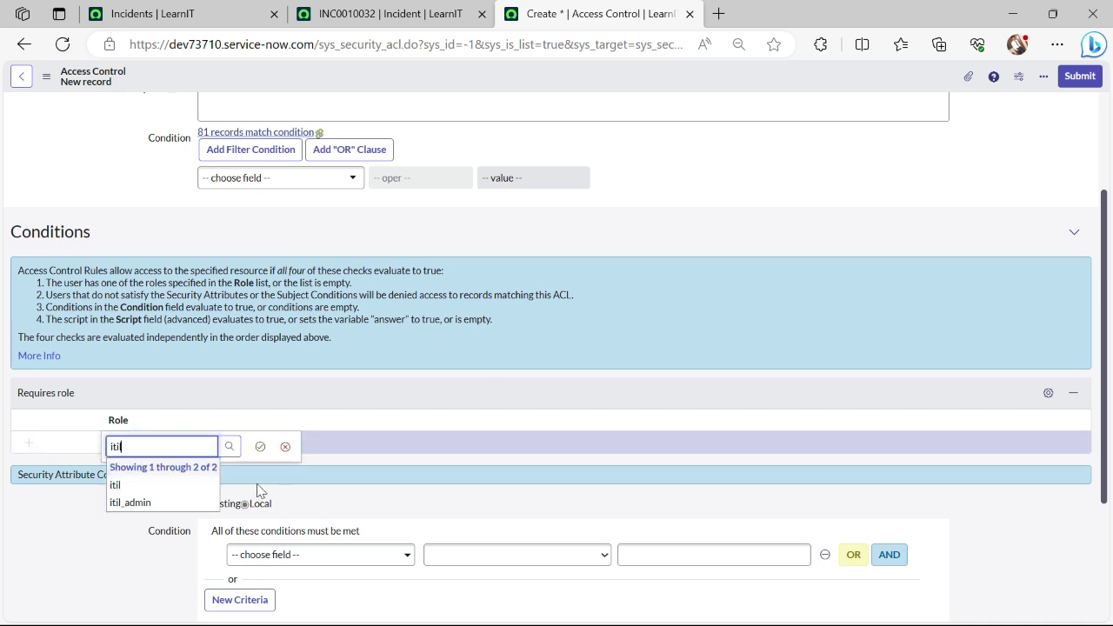
{"action": "left_click", "coordinate": [124, 489]}
{"action": "left_click", "coordinate": [260, 446]}
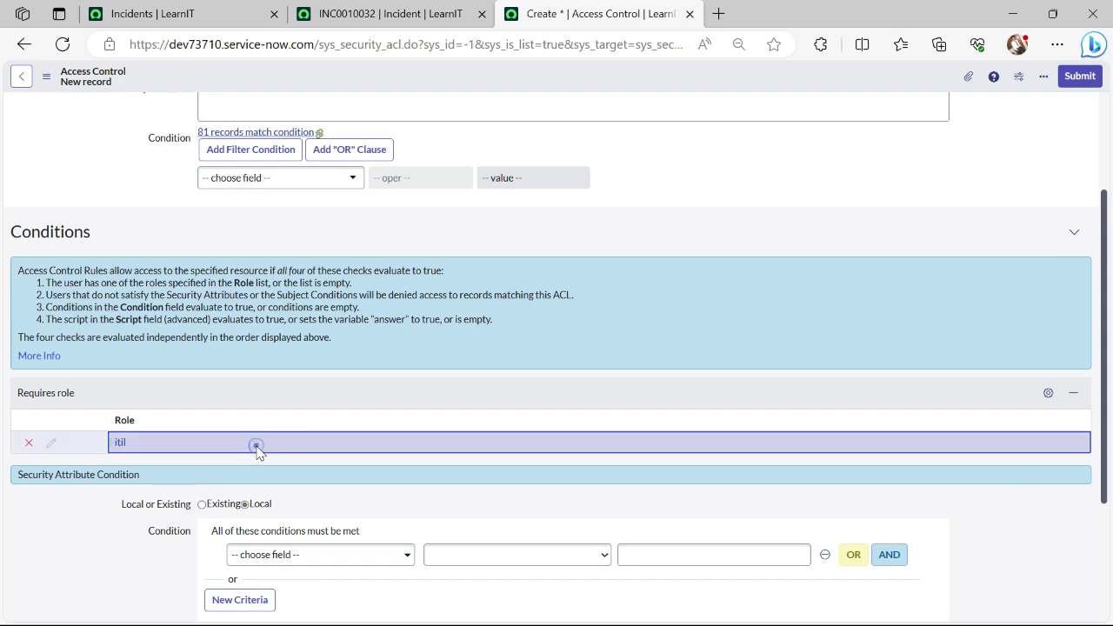
Step: Enable the Advanced option on the access control
{"action": "scroll", "coordinate": [712, 492], "scroll_direction": "down", "scroll_amount": 2}
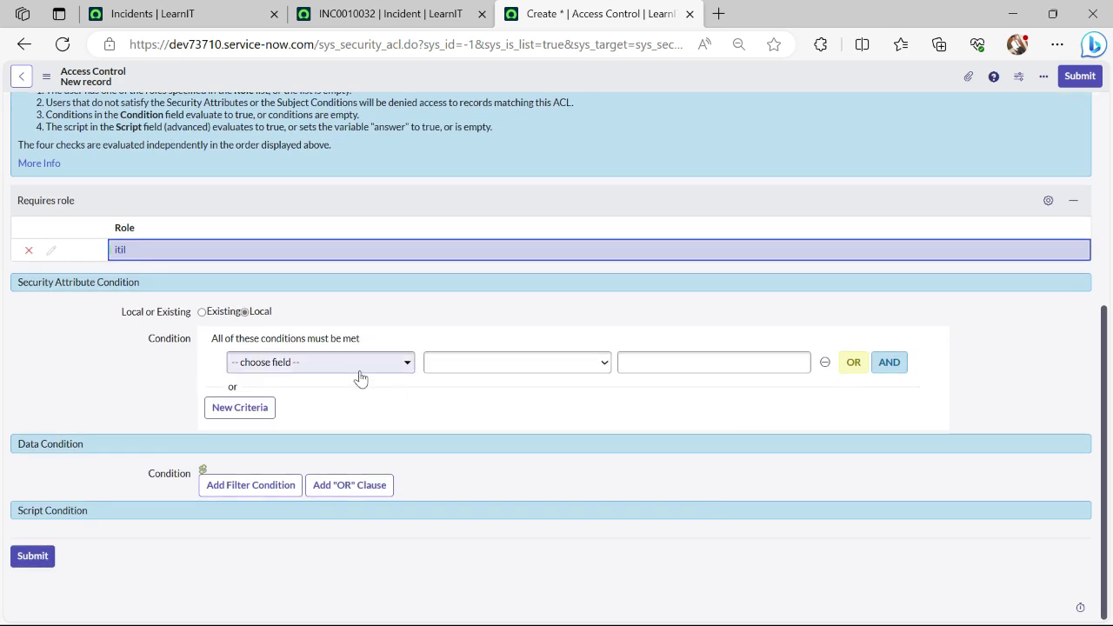
{"action": "scroll", "coordinate": [651, 323], "scroll_direction": "up", "scroll_amount": 4}
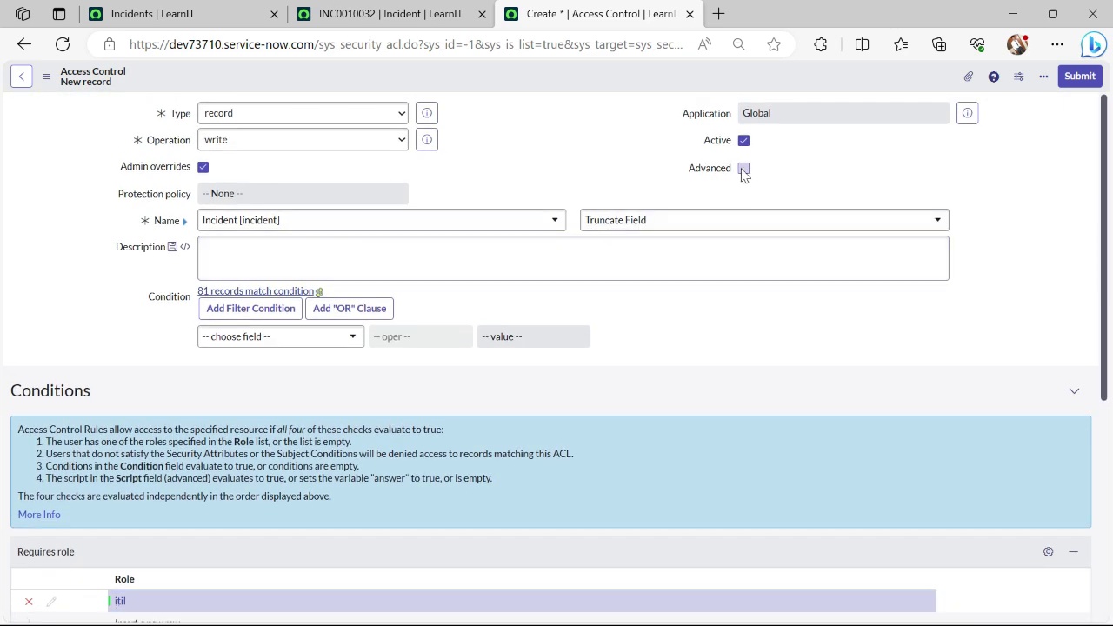
{"action": "left_click", "coordinate": [742, 168]}
Step: Start the access control's script condition with an if statement that calls gs.geUser().isMemberOf('') with an empty group name
{"action": "scroll", "coordinate": [693, 338], "scroll_direction": "down", "scroll_amount": 4}
{"action": "scroll", "coordinate": [693, 338], "scroll_direction": "down", "scroll_amount": 1}
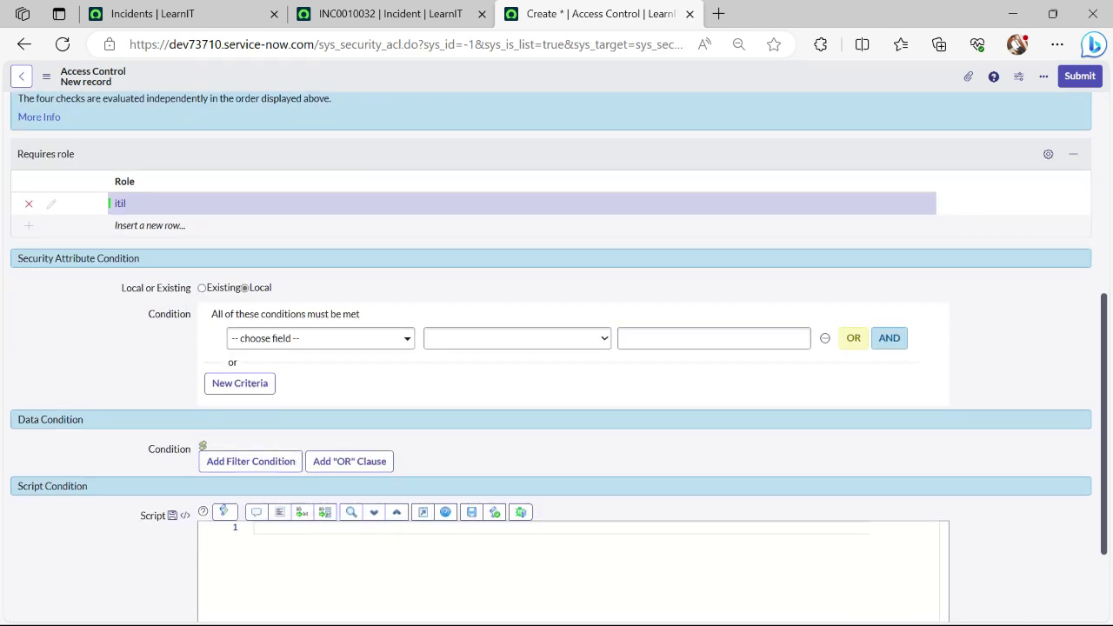
{"action": "scroll", "coordinate": [320, 545], "scroll_direction": "down", "scroll_amount": 2}
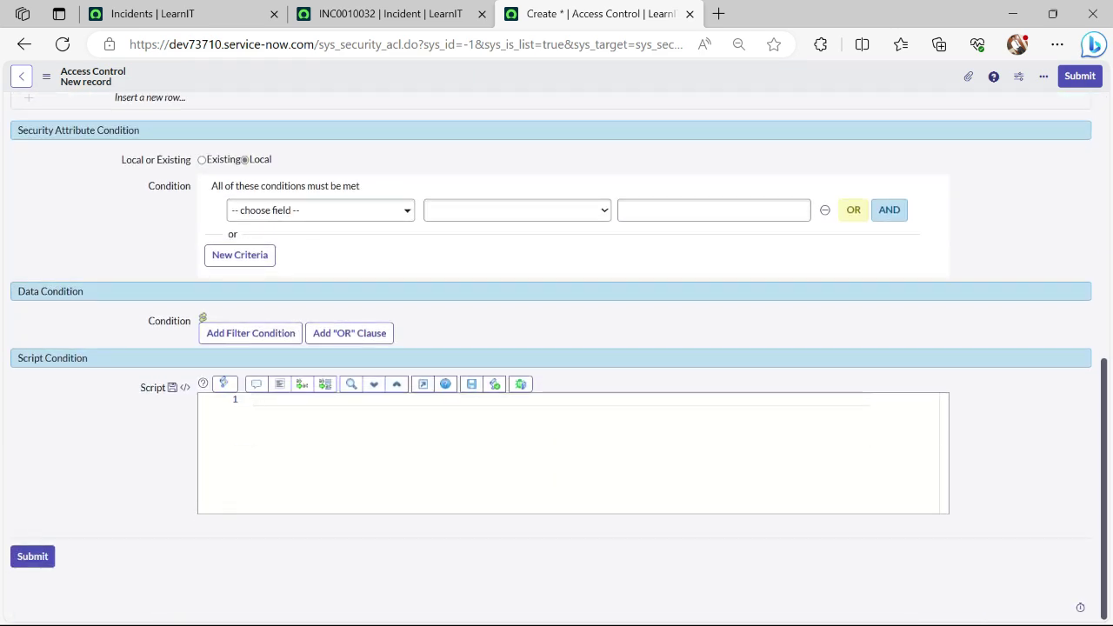
{"action": "left_click", "coordinate": [348, 452]}
{"action": "type", "text": "if"}
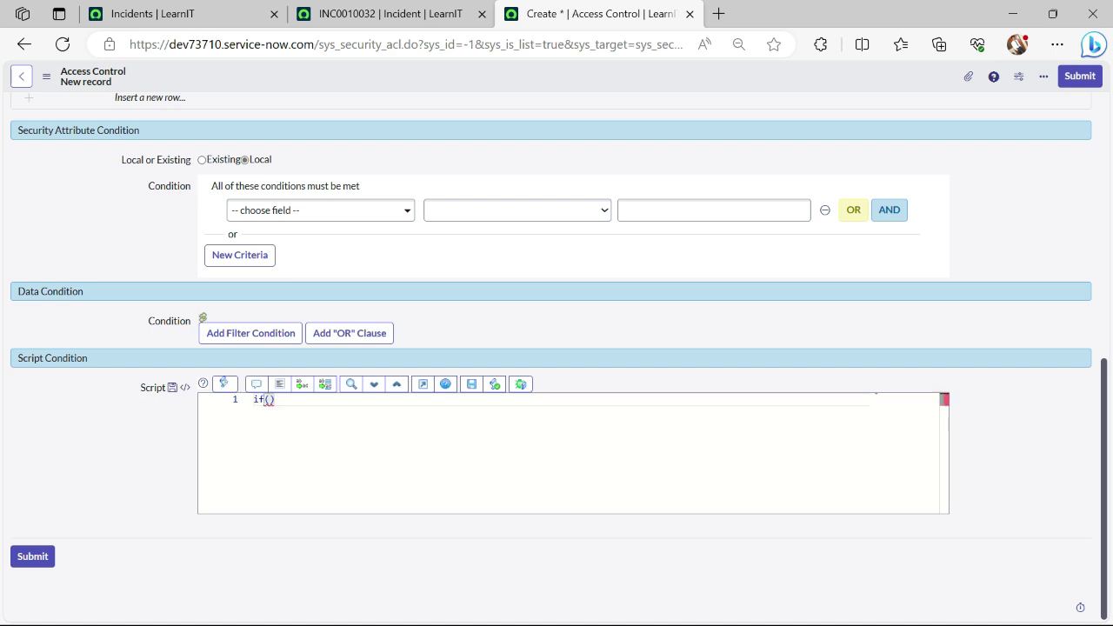
{"action": "type", "text": "(gs.geUser()."}
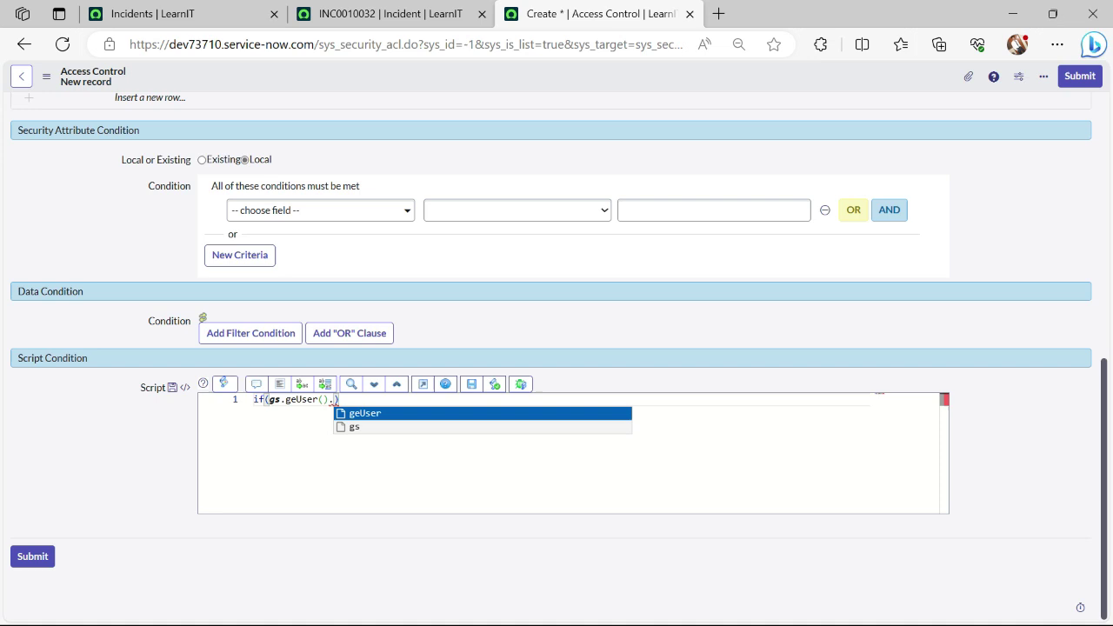
{"action": "type", "text": "isMemberOf"}
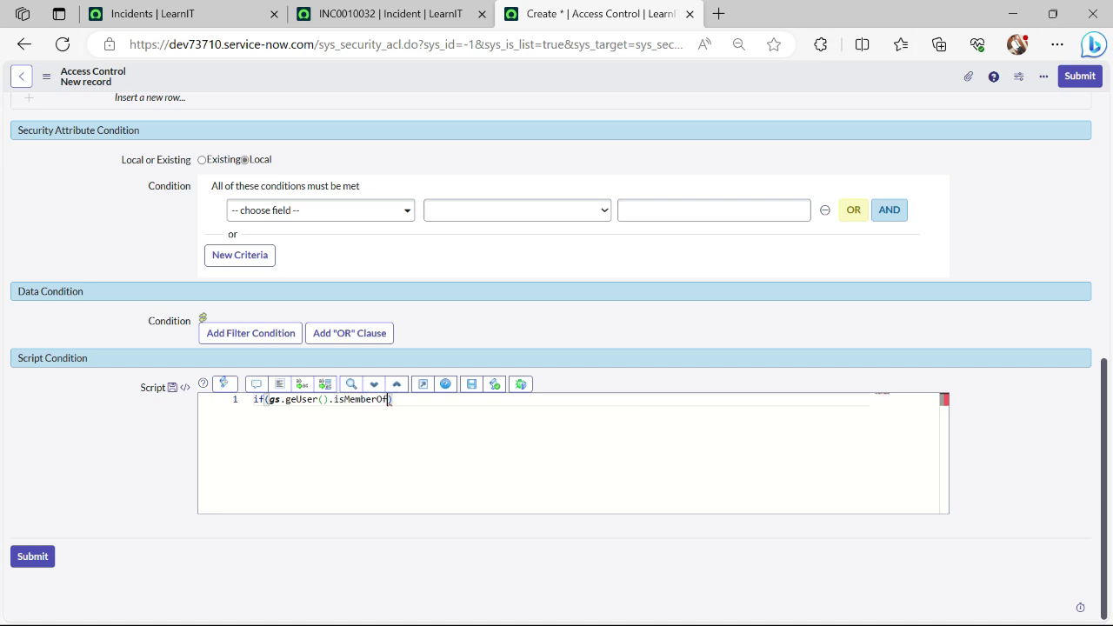
{"action": "type", "text": "();"}
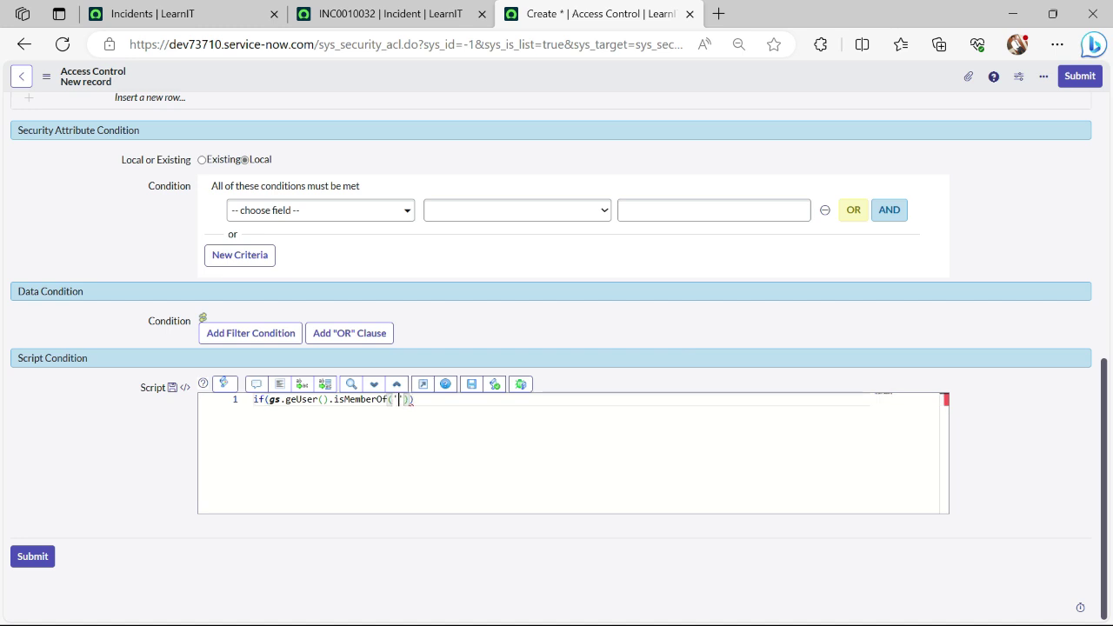
Step: On the Incidents page, filter the navigator by "group" and open the System Security Groups list in a separate browser tab
{"action": "left_click", "coordinate": [187, 14]}
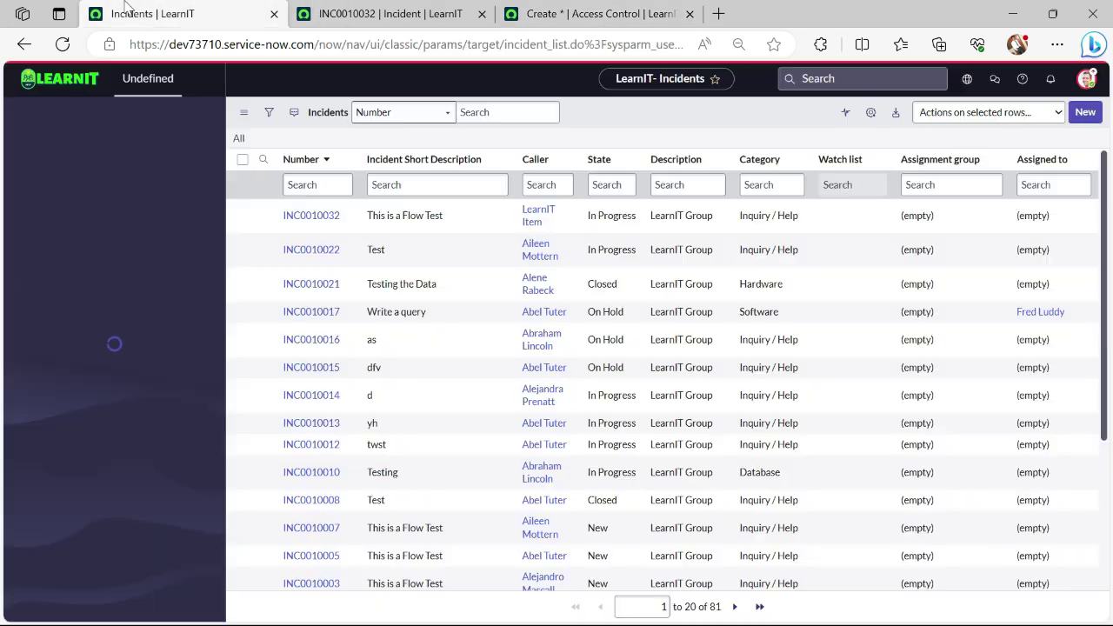
{"action": "left_click", "coordinate": [139, 115]}
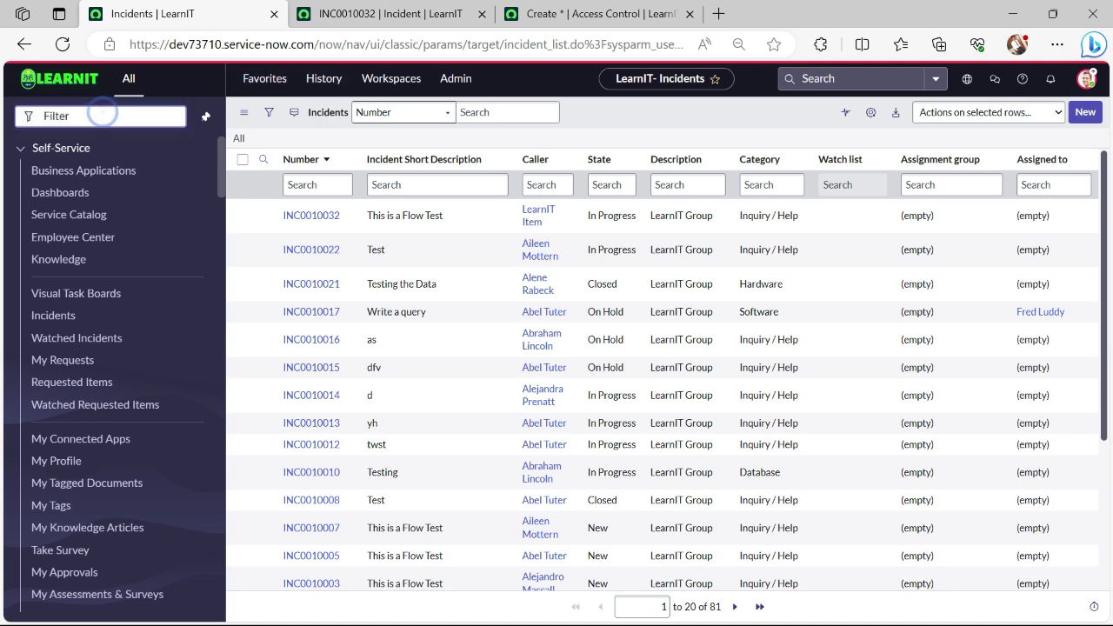
{"action": "type", "text": "grousp"}
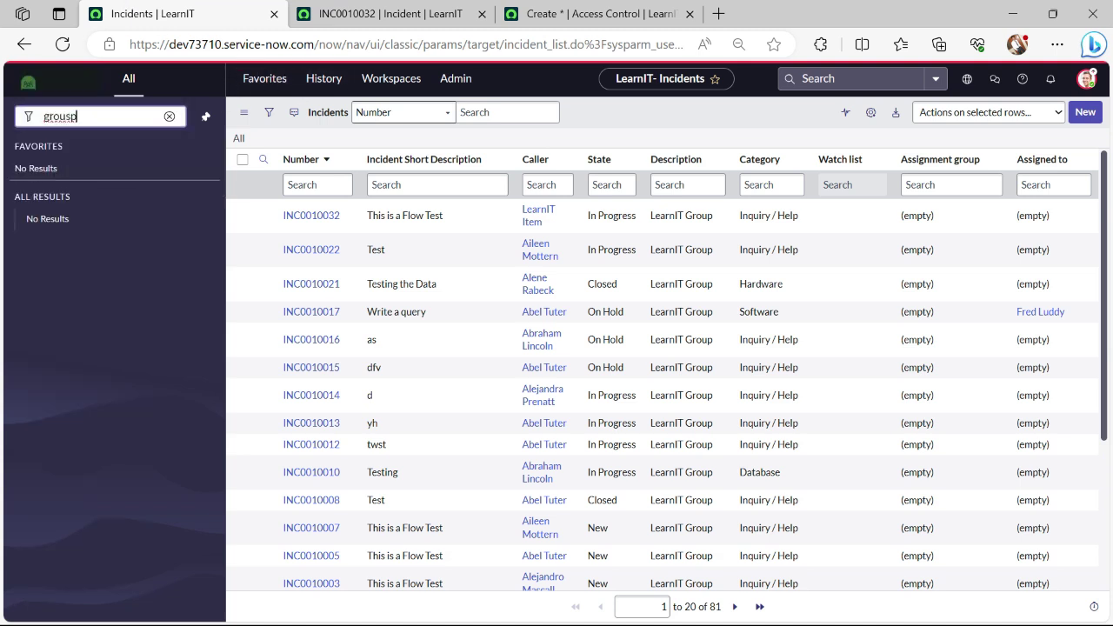
{"action": "key", "text": "BackSpace"}
{"action": "key", "text": "BackSpace"}
{"action": "type", "text": "p"}
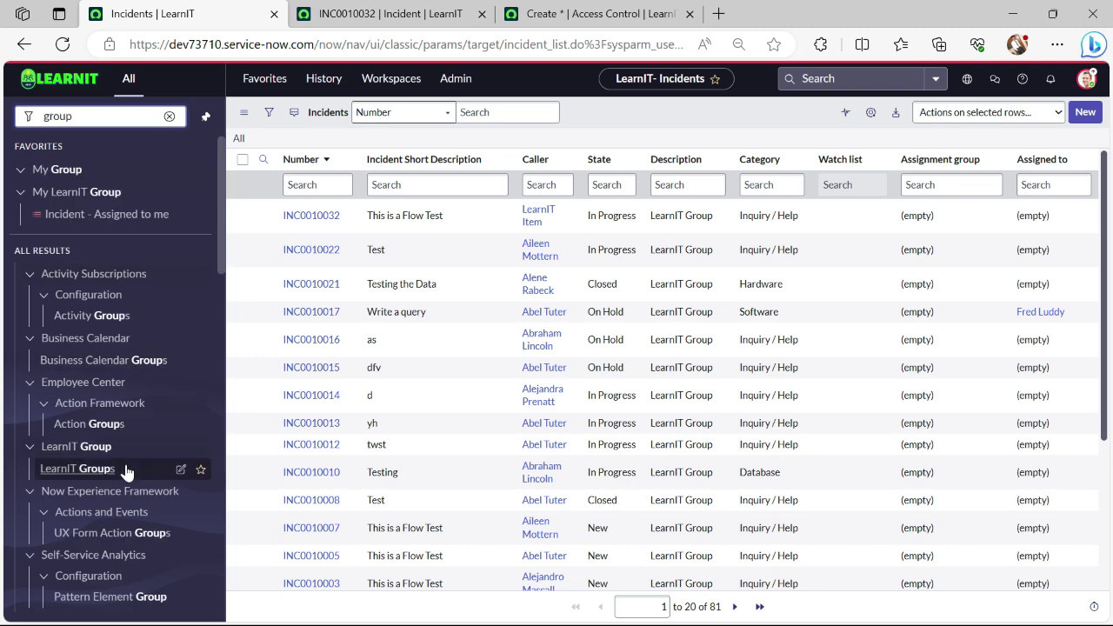
{"action": "scroll", "coordinate": [124, 469], "scroll_direction": "down", "scroll_amount": 10}
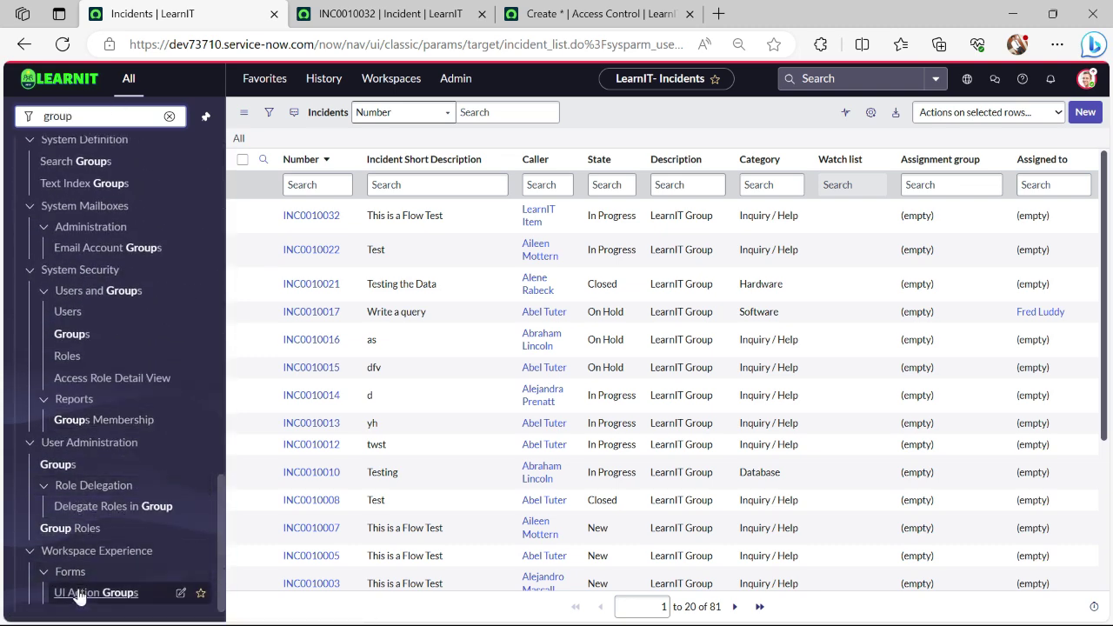
{"action": "left_click", "coordinate": [78, 336]}
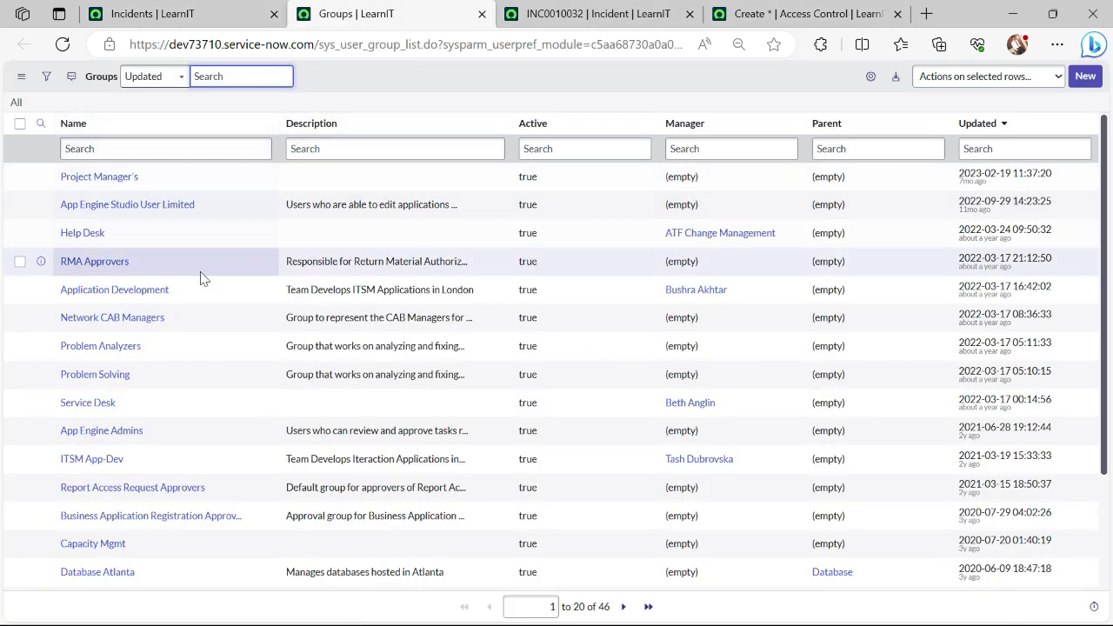
Step: Copy the group name Application Development, close the Groups list and paste the name into the script's isMemberOf call
{"action": "left_click_drag", "start_coordinate": [186, 291], "coordinate": [58, 300]}
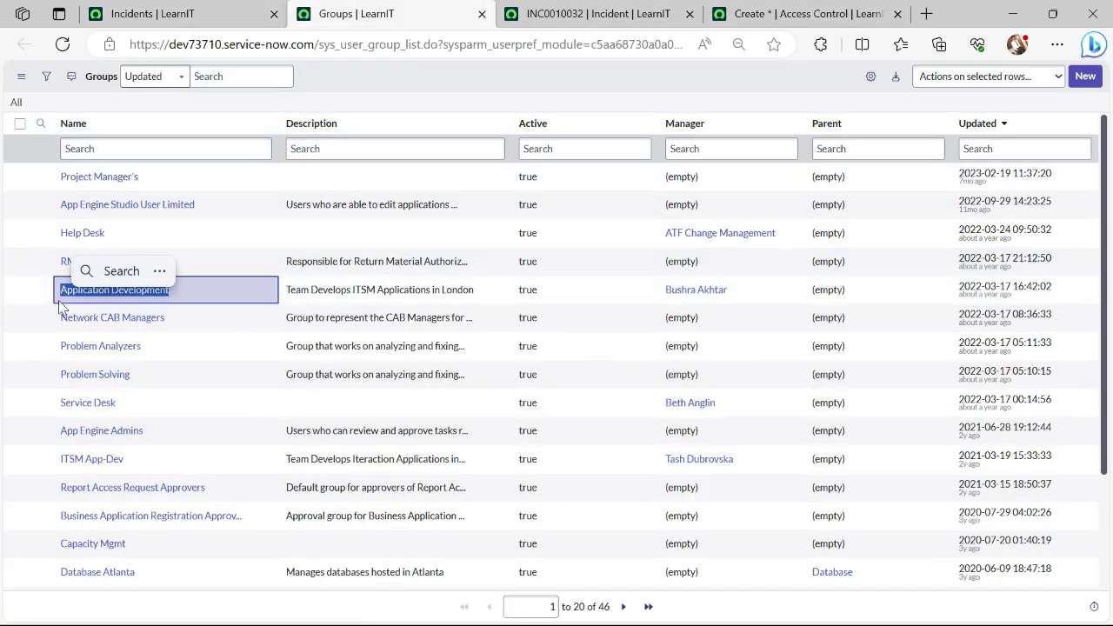
{"action": "key", "text": "ctrl+c"}
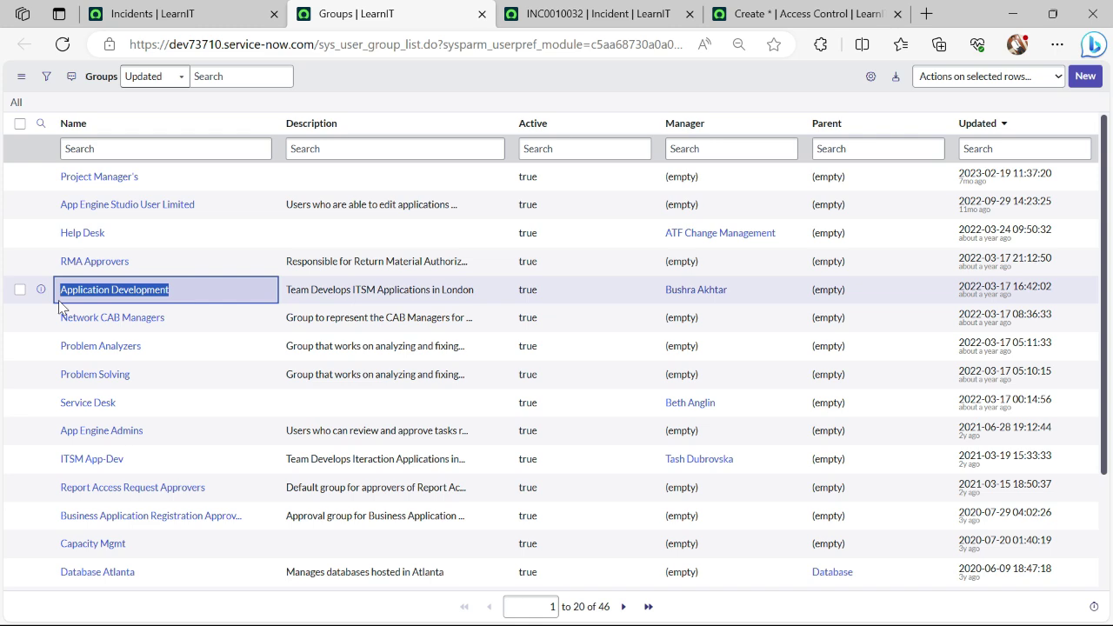
{"action": "left_click", "coordinate": [482, 14]}
{"action": "left_click", "coordinate": [591, 14]}
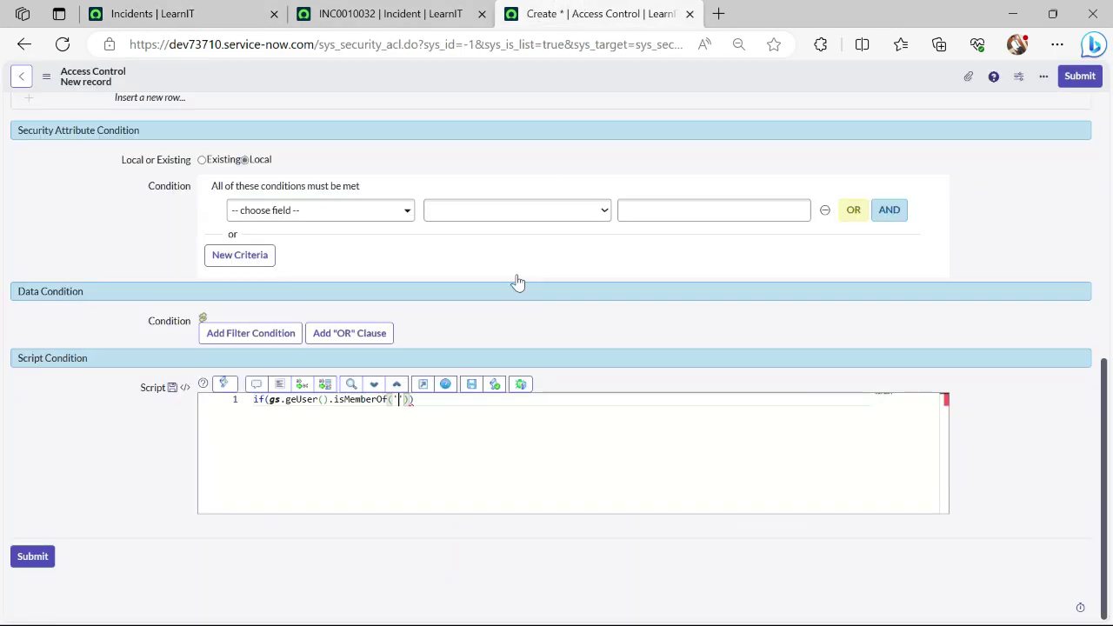
{"action": "key", "text": "ctrl+v"}
{"action": "left_click", "coordinate": [584, 402]}
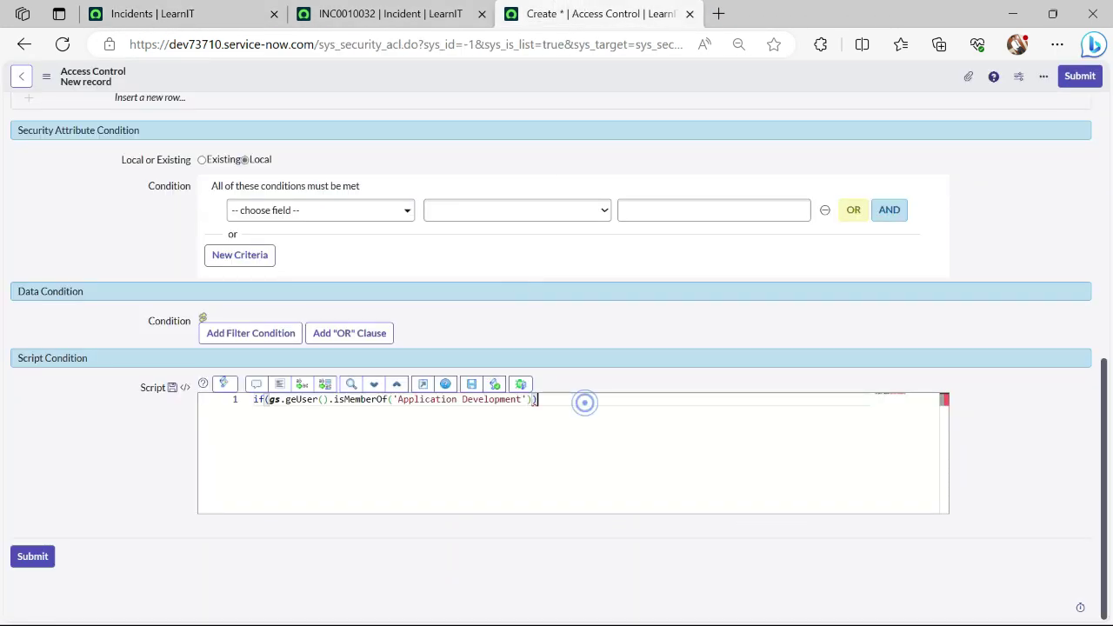
Step: Add a braced block under the if statement that sets answer = true;
{"action": "key", "text": "Return"}
{"action": "type", "text": "{"}
{"action": "key", "text": "Return"}
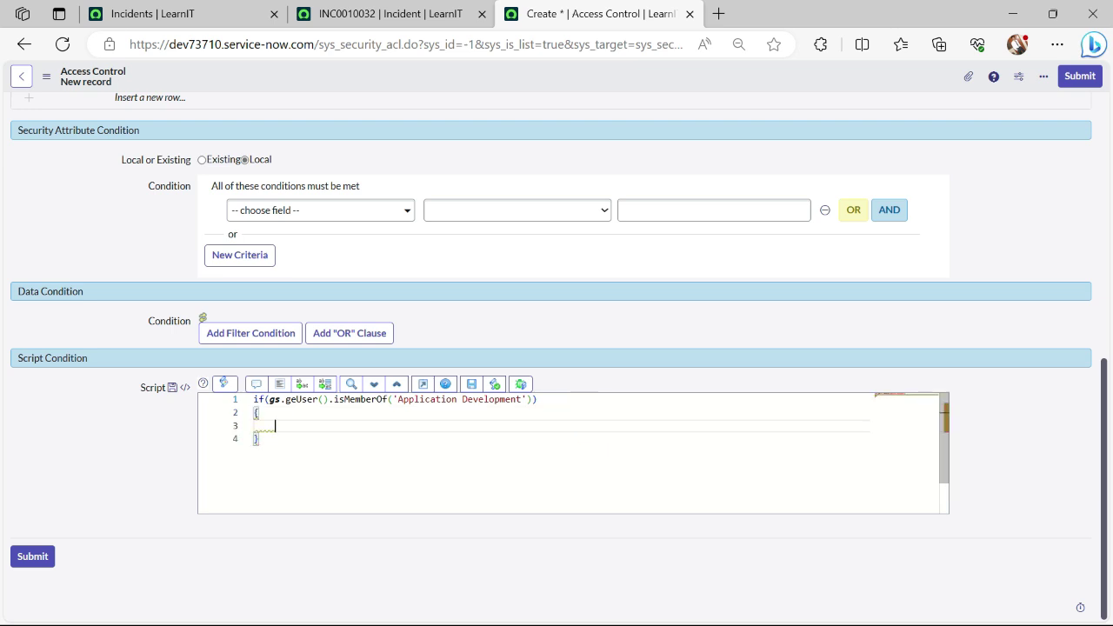
{"action": "type", "text": "answer = true;"}
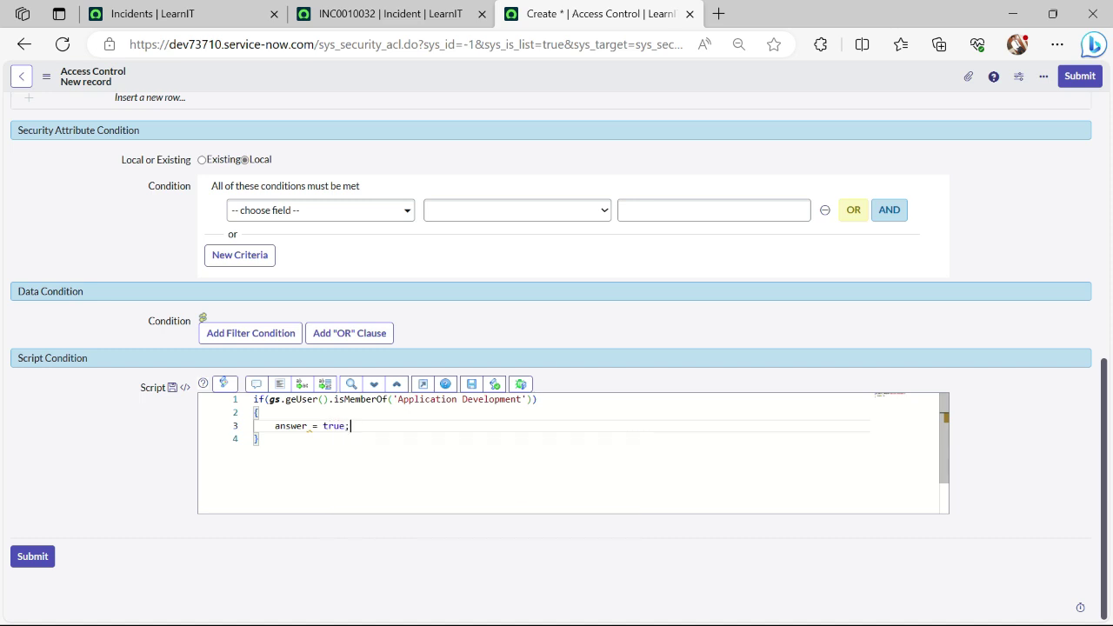
Step: Add an else branch after the if block that sets answer = false; without braces
{"action": "key", "text": "Down"}
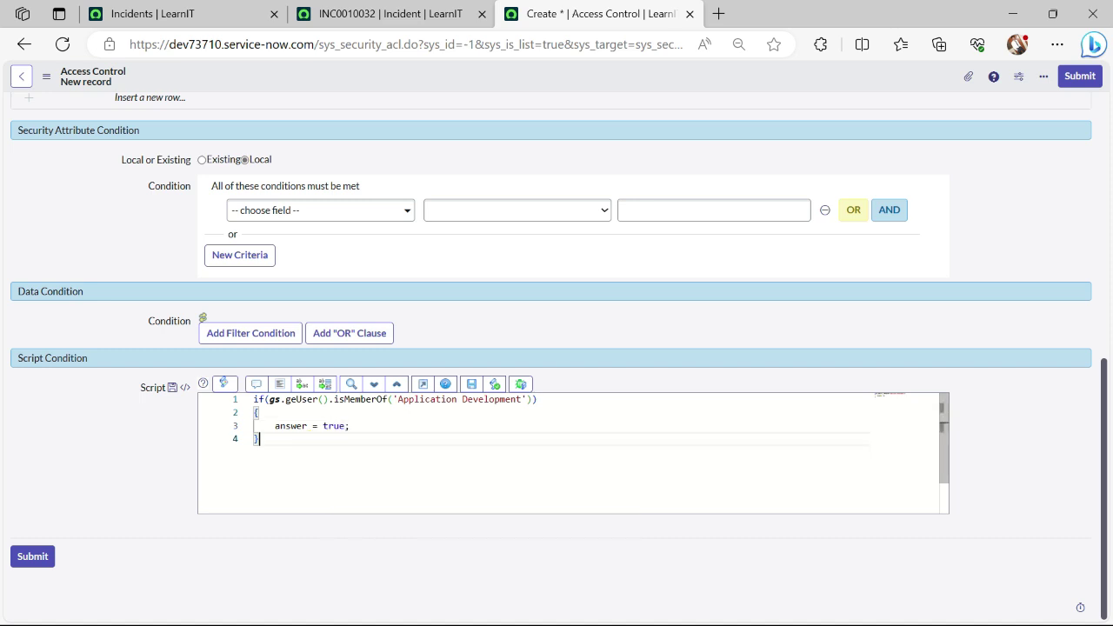
{"action": "key", "text": "Return"}
{"action": "type", "text": "} "}
{"action": "type", "text": "else"}
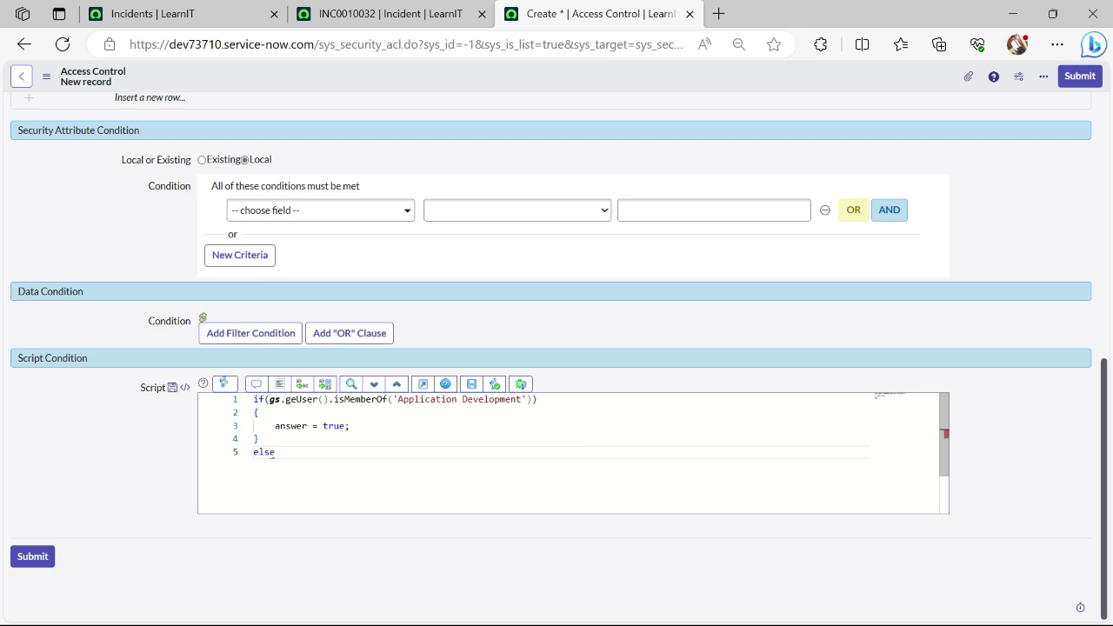
{"action": "key", "text": "Return"}
{"action": "type", "text": "{}"}
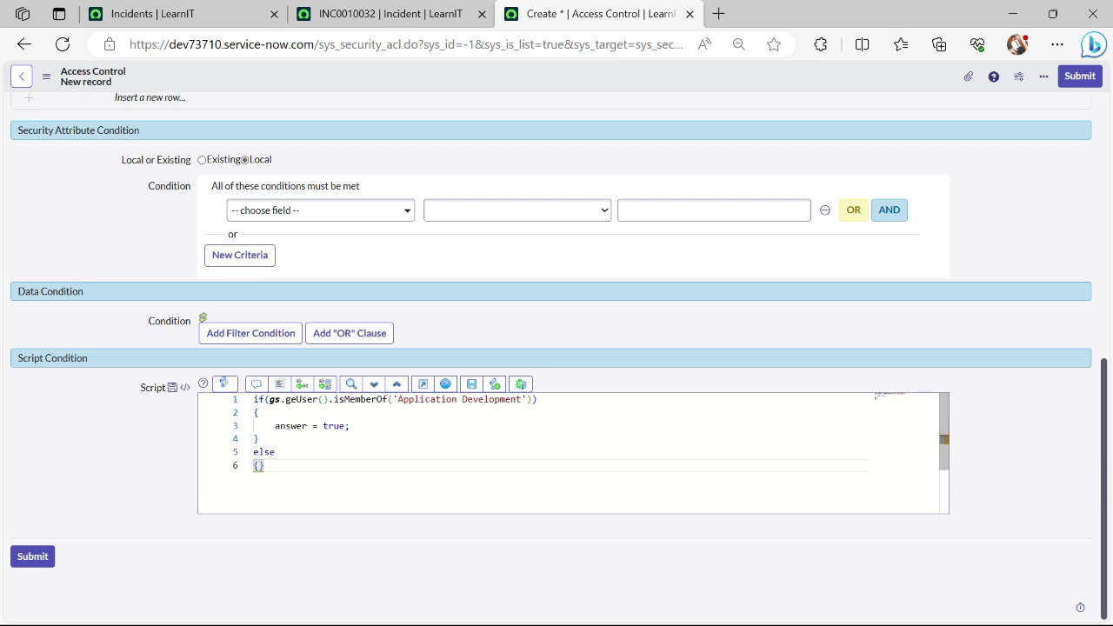
{"action": "type", "text": "anse"}
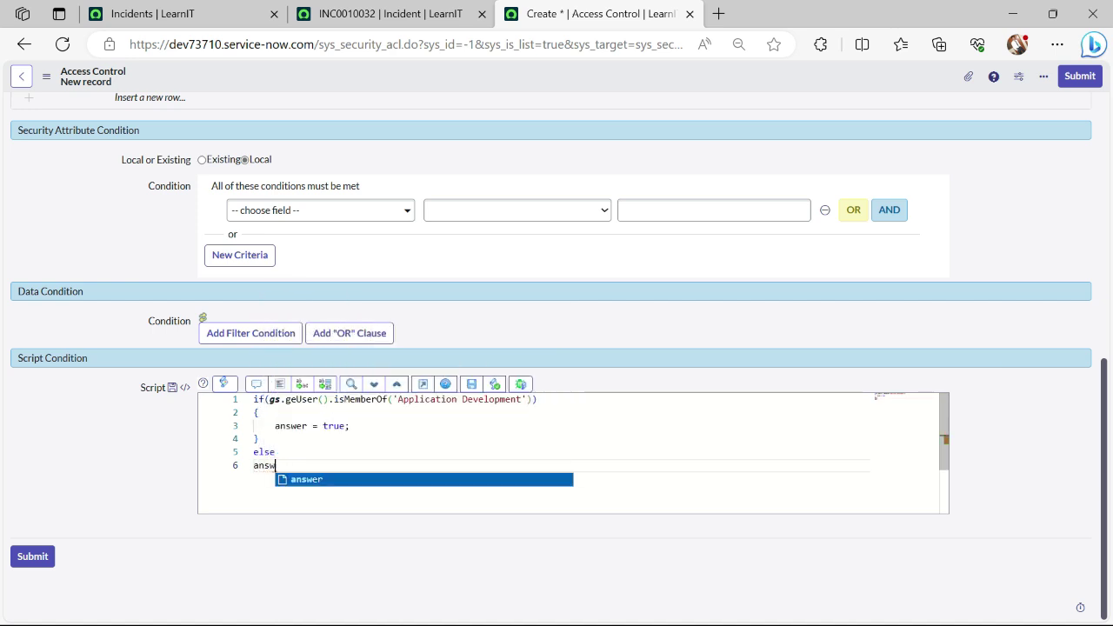
{"action": "type", "text": "er = false;"}
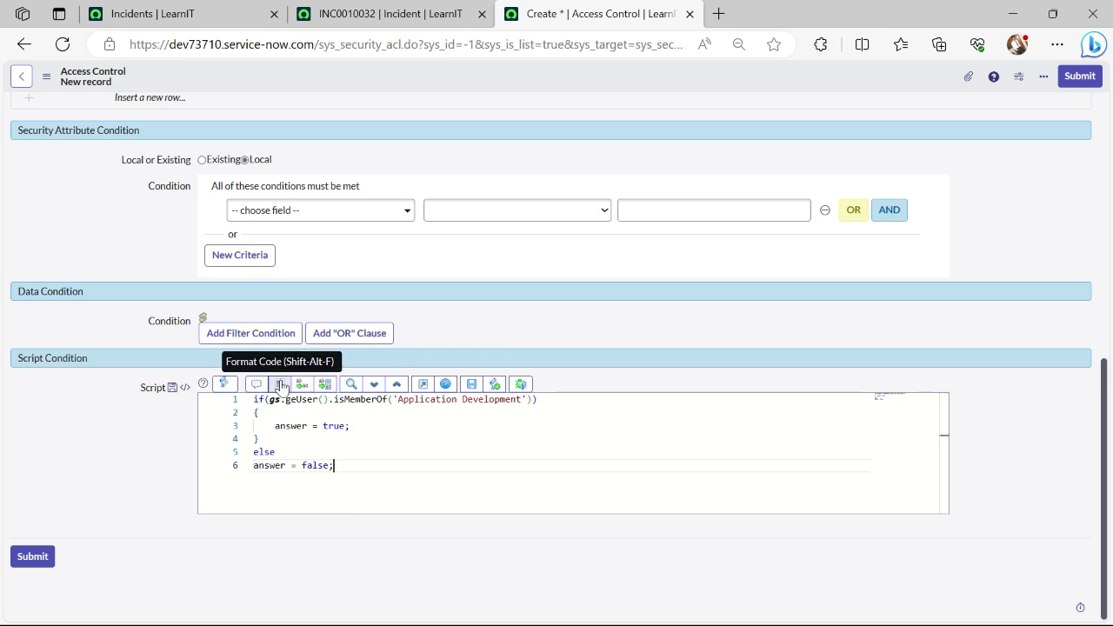
Step: Format the script code and correct the misspelled geUser method to getUser
{"action": "left_click", "coordinate": [281, 385]}
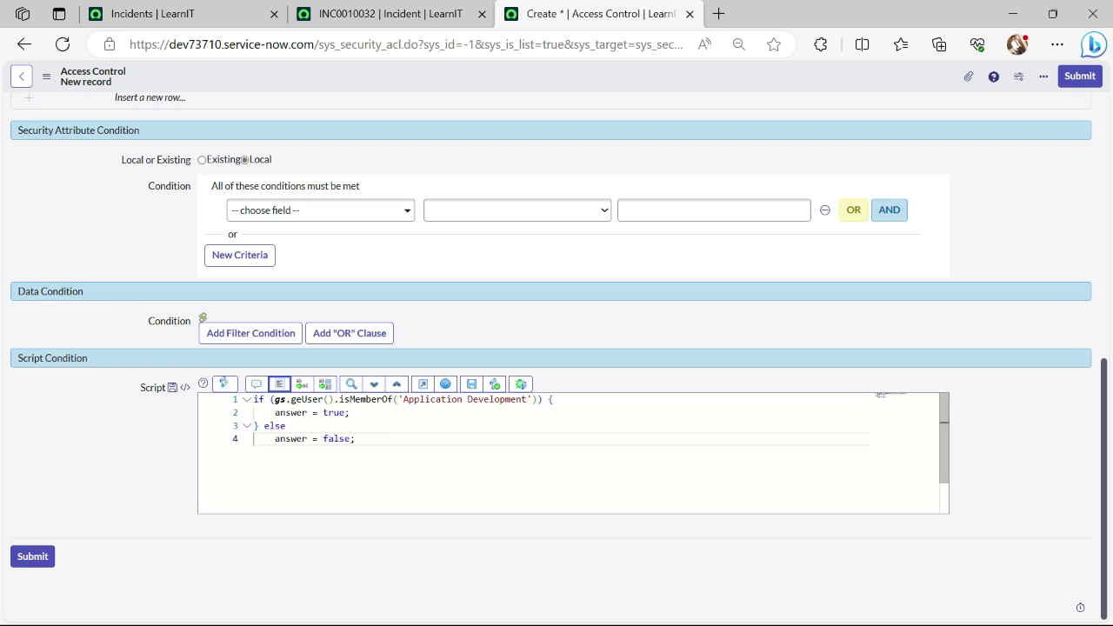
{"action": "left_click", "coordinate": [301, 399]}
{"action": "type", "text": "t"}
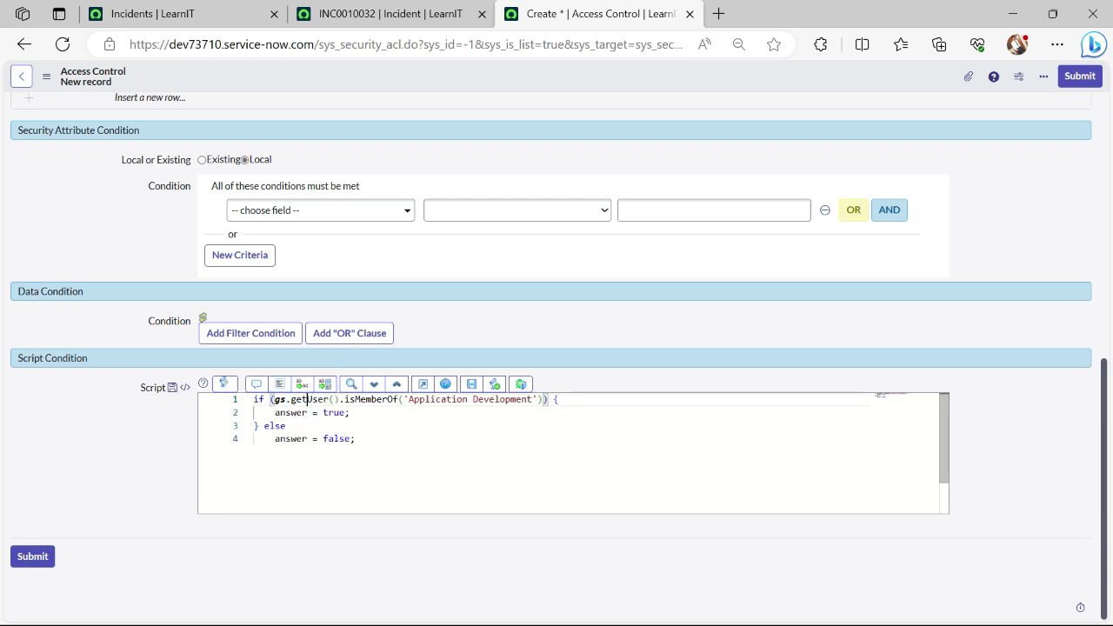
{"action": "left_click", "coordinate": [400, 442]}
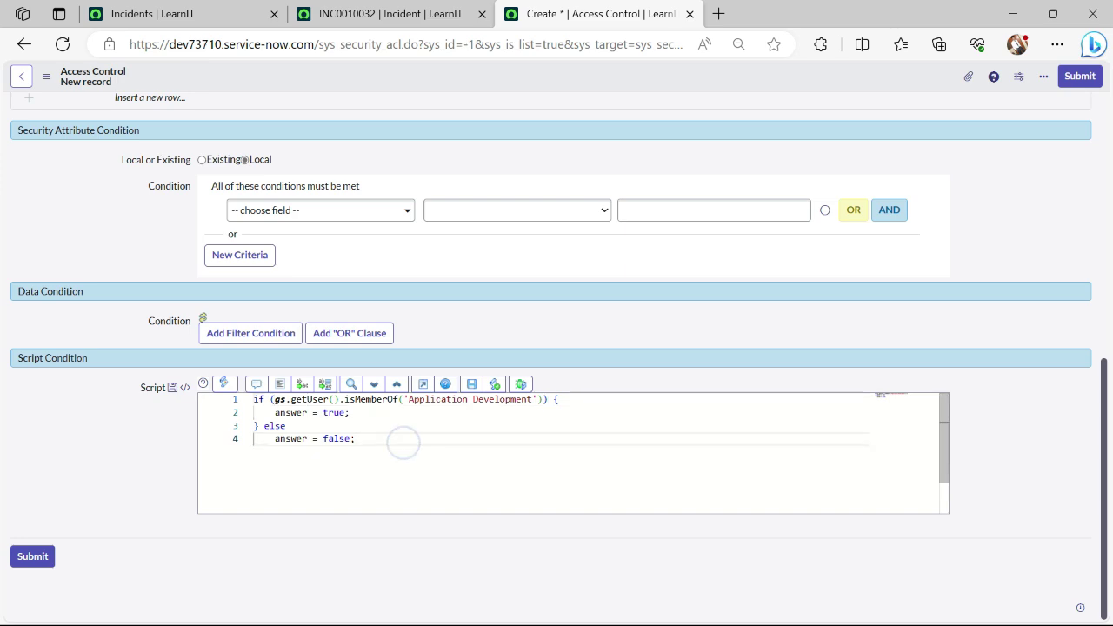
Step: Save the access control while staying on the record, and continue past the security rules verification
{"action": "scroll", "coordinate": [461, 228], "scroll_direction": "up", "scroll_amount": 6}
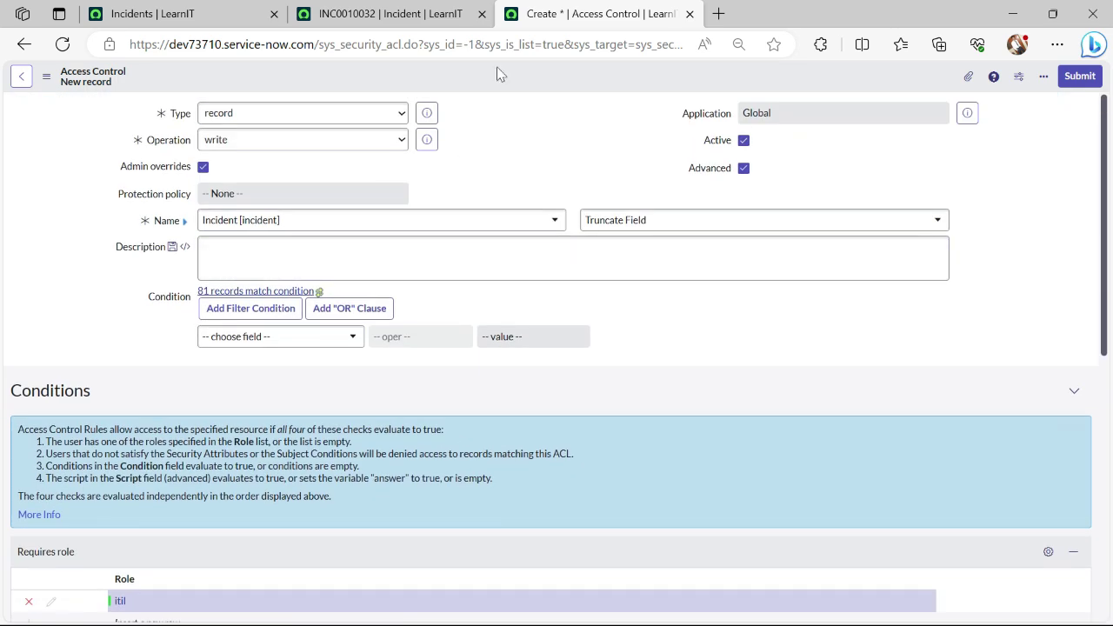
{"action": "right_click", "coordinate": [499, 78]}
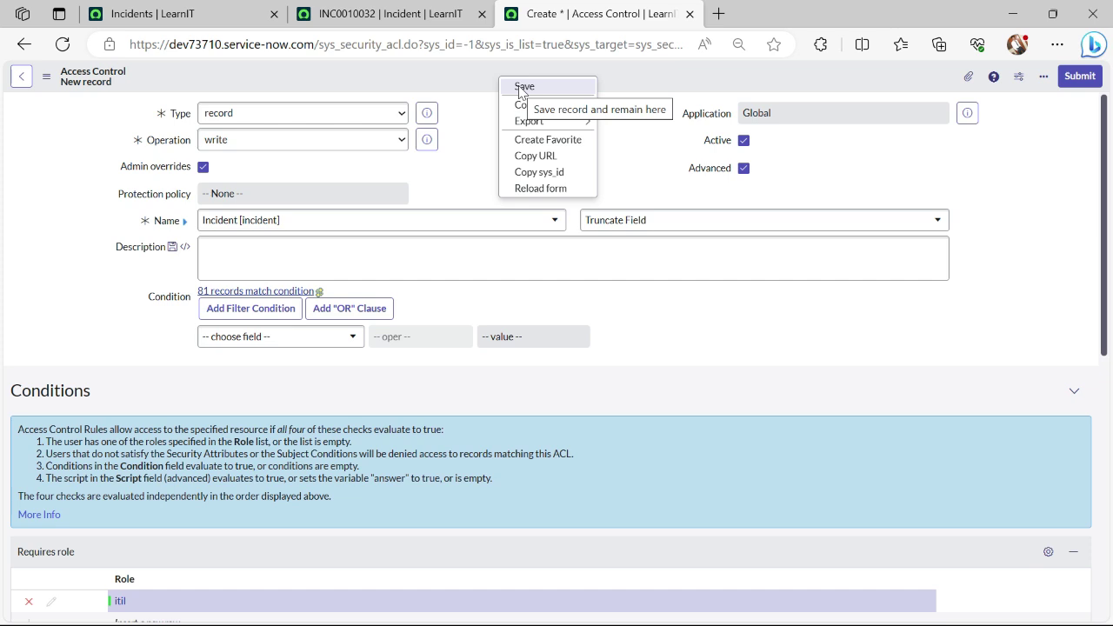
{"action": "left_click", "coordinate": [521, 87]}
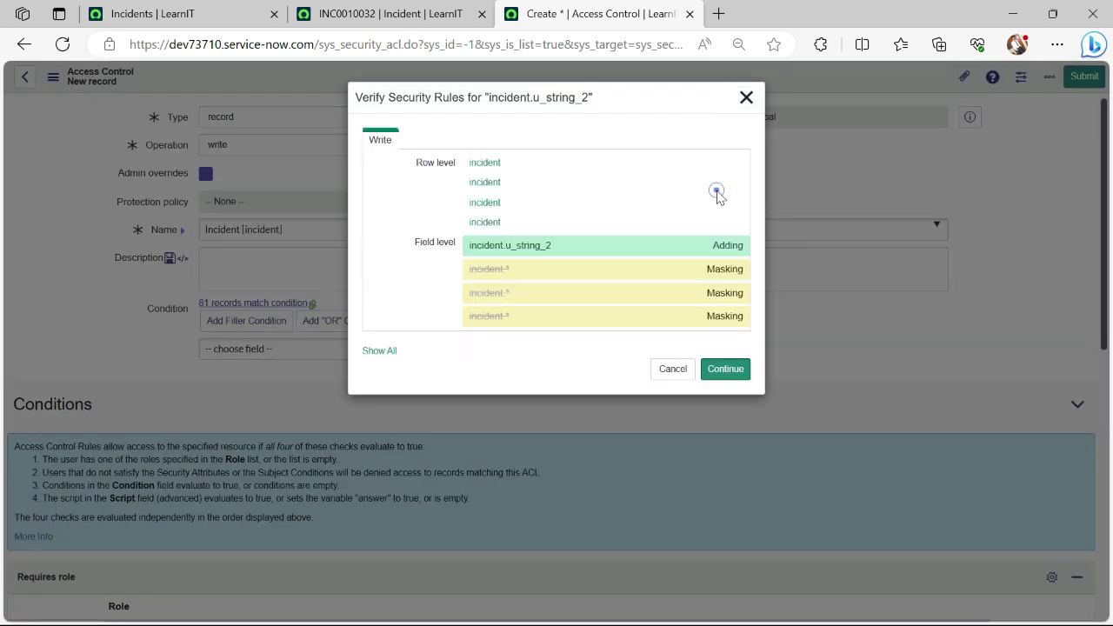
{"action": "left_click", "coordinate": [728, 372]}
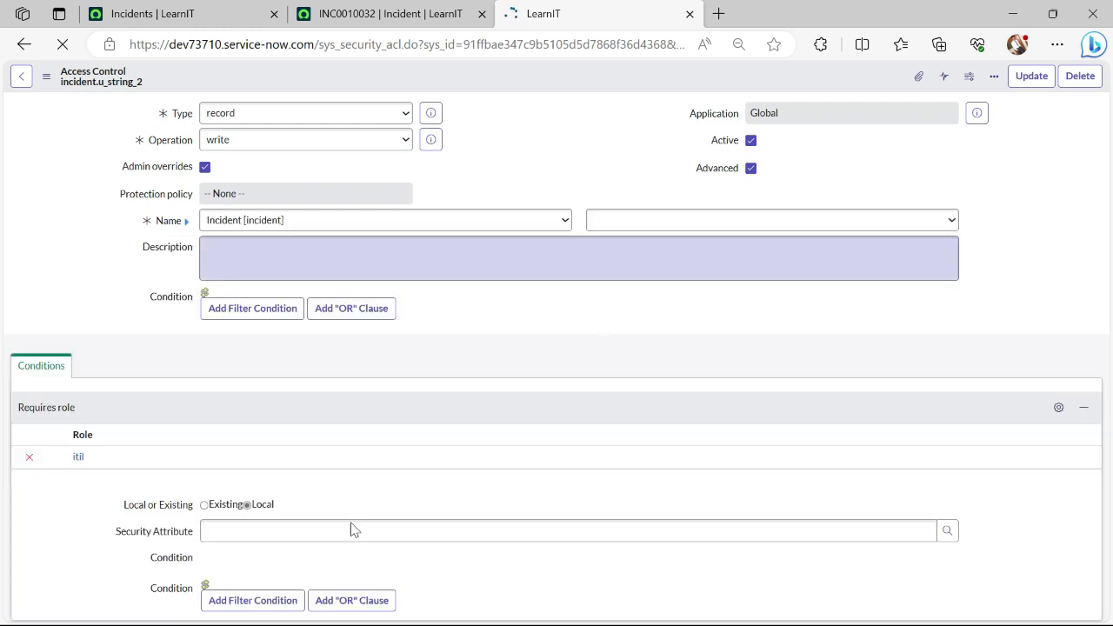
Step: Look over the saved access control, and reload the INC0010032 incident form to check its Truncate Field
{"action": "scroll", "coordinate": [87, 543], "scroll_direction": "down", "scroll_amount": 1}
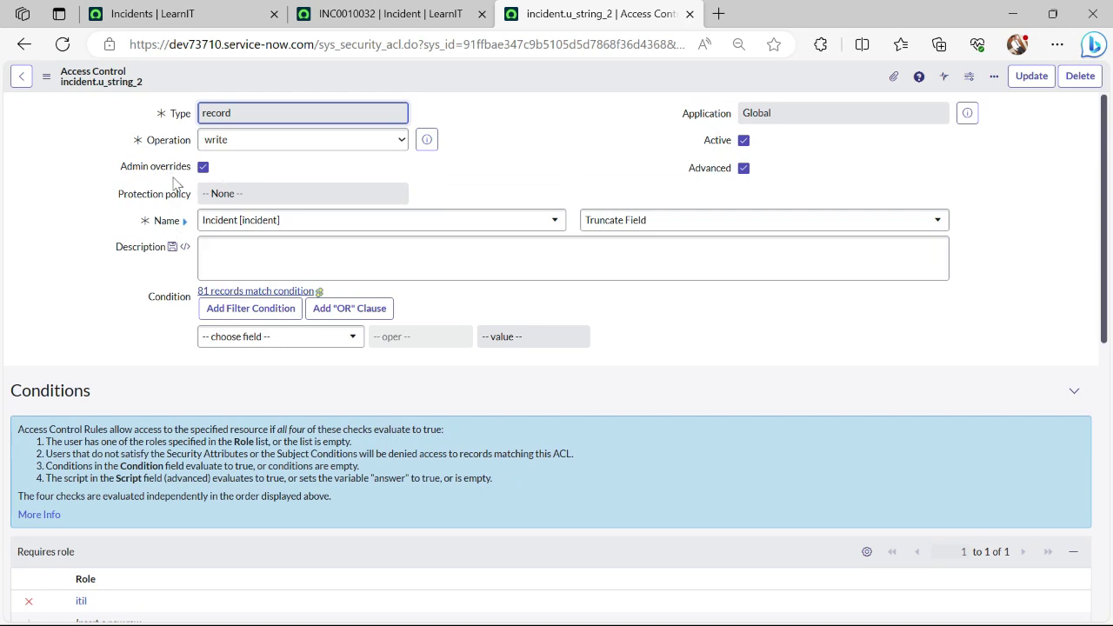
{"action": "scroll", "coordinate": [121, 416], "scroll_direction": "down", "scroll_amount": 6}
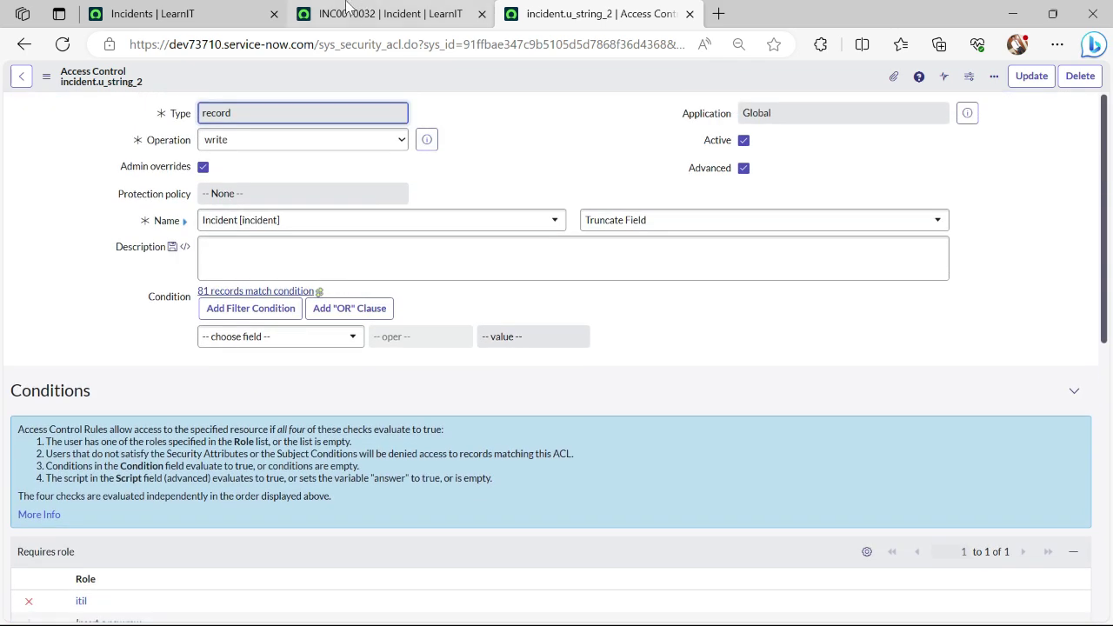
{"action": "left_click", "coordinate": [365, 13]}
{"action": "left_click", "coordinate": [62, 44]}
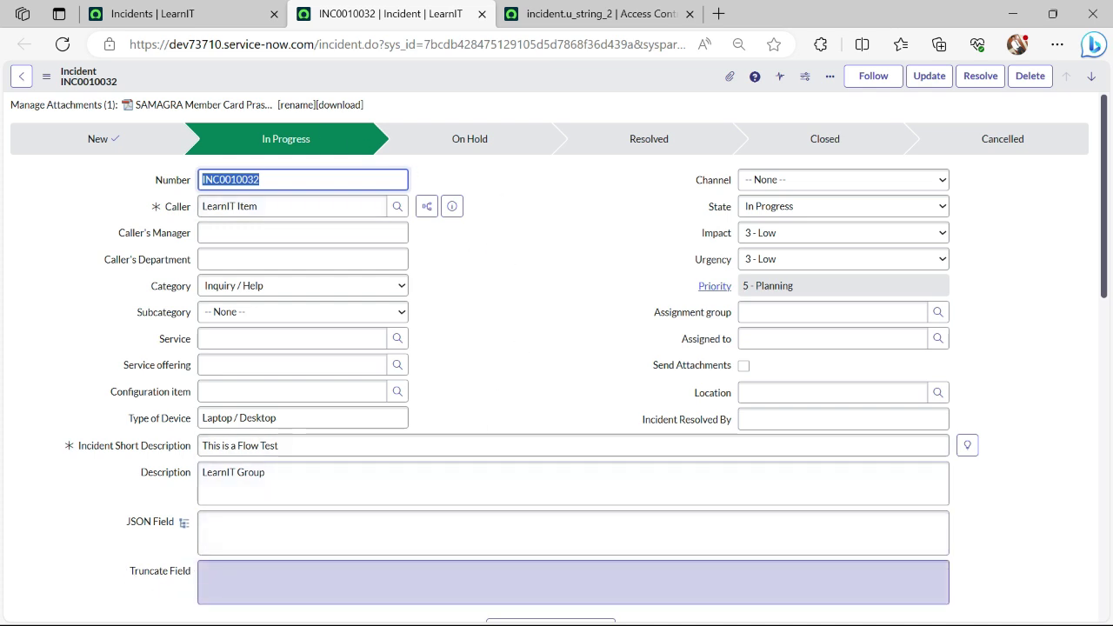
Step: Impersonate the first user in the recent impersonations and reload the INC0010032 incident form to check write access to its Truncate Field
{"action": "left_click", "coordinate": [209, 8]}
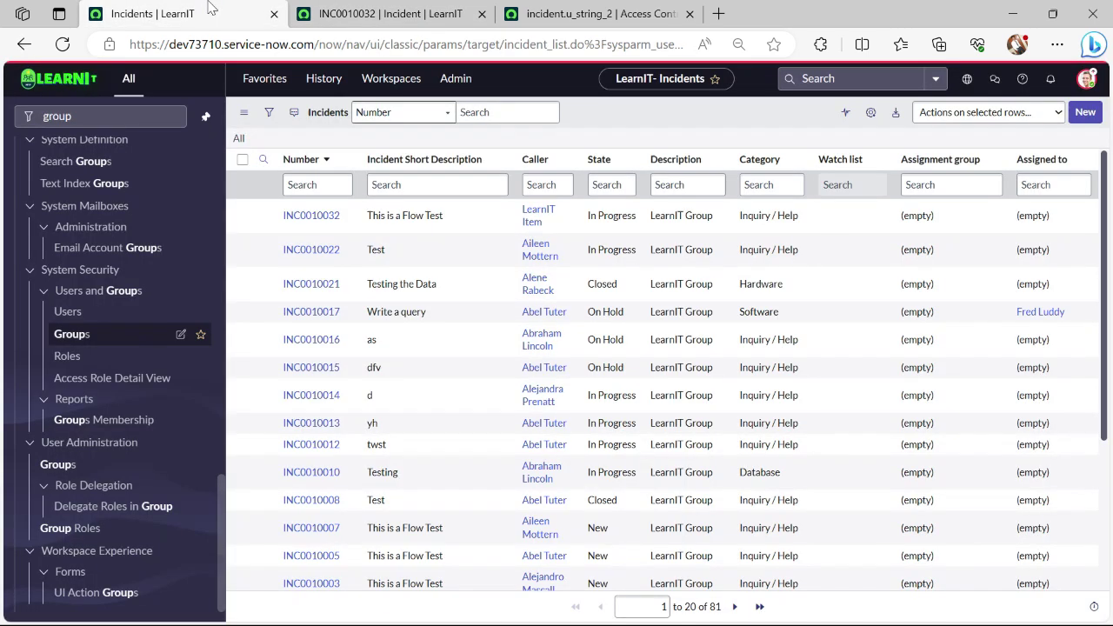
{"action": "left_click", "coordinate": [1086, 78]}
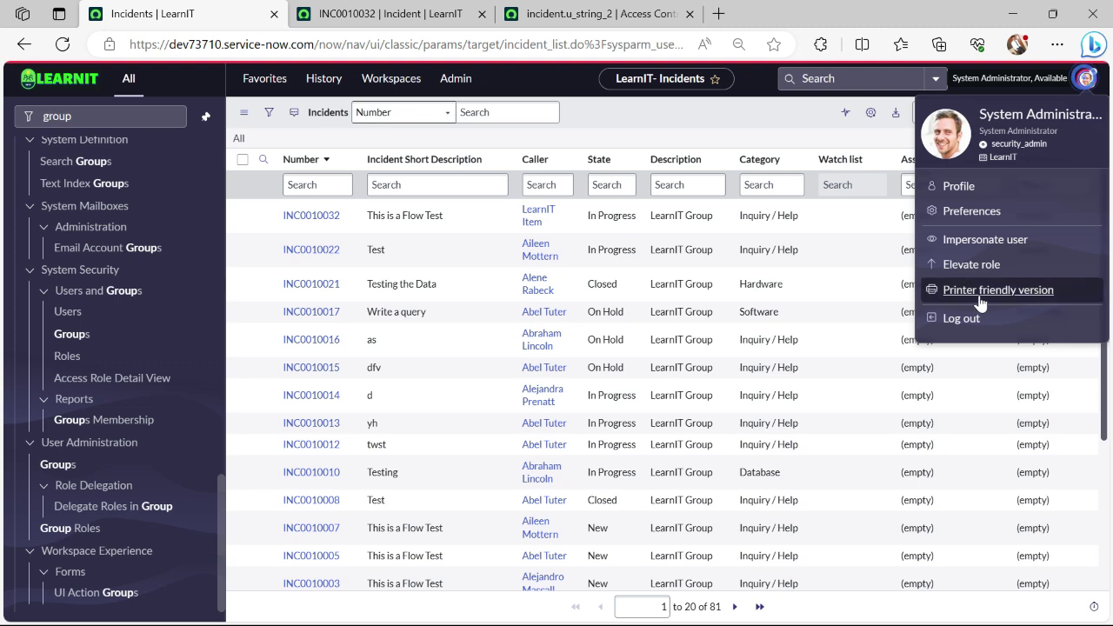
{"action": "left_click", "coordinate": [975, 244]}
{"action": "left_click", "coordinate": [478, 344]}
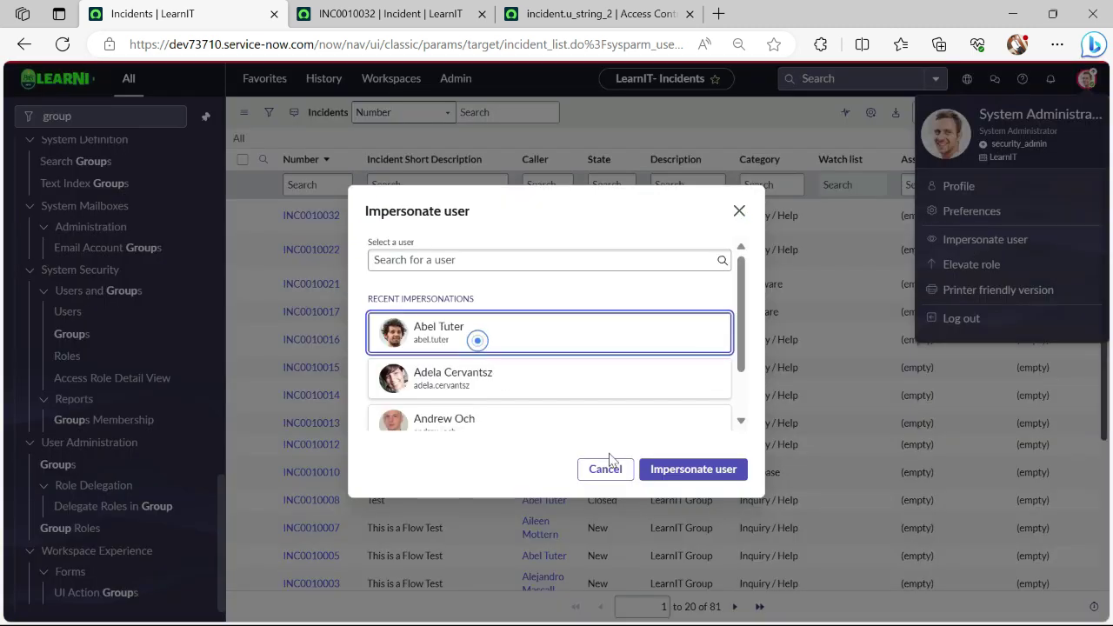
{"action": "left_click", "coordinate": [694, 480]}
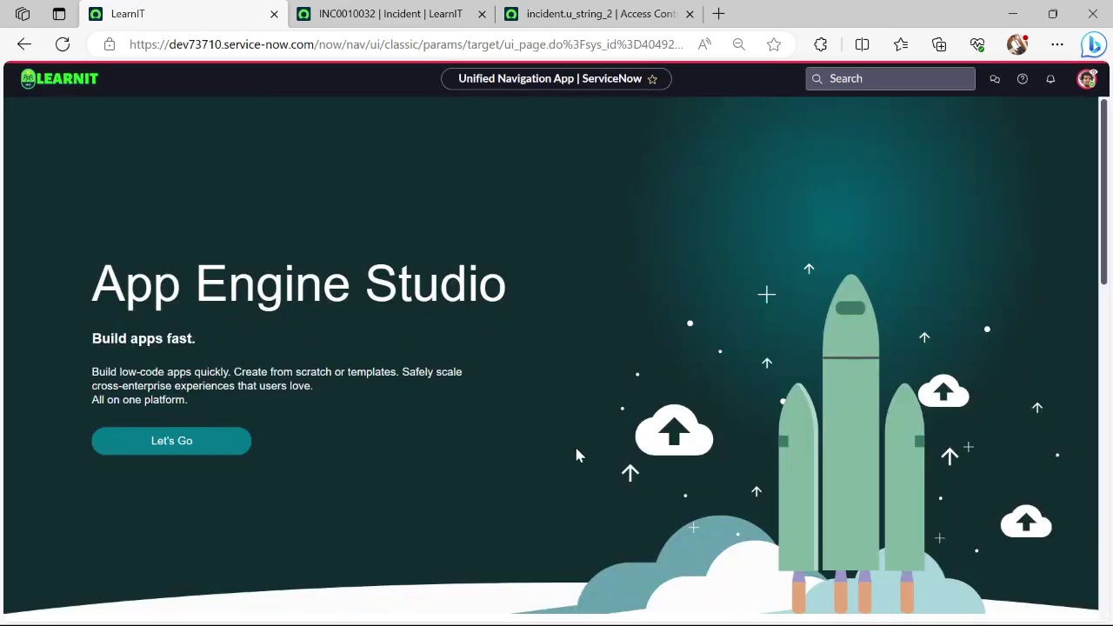
{"action": "left_click", "coordinate": [387, 13]}
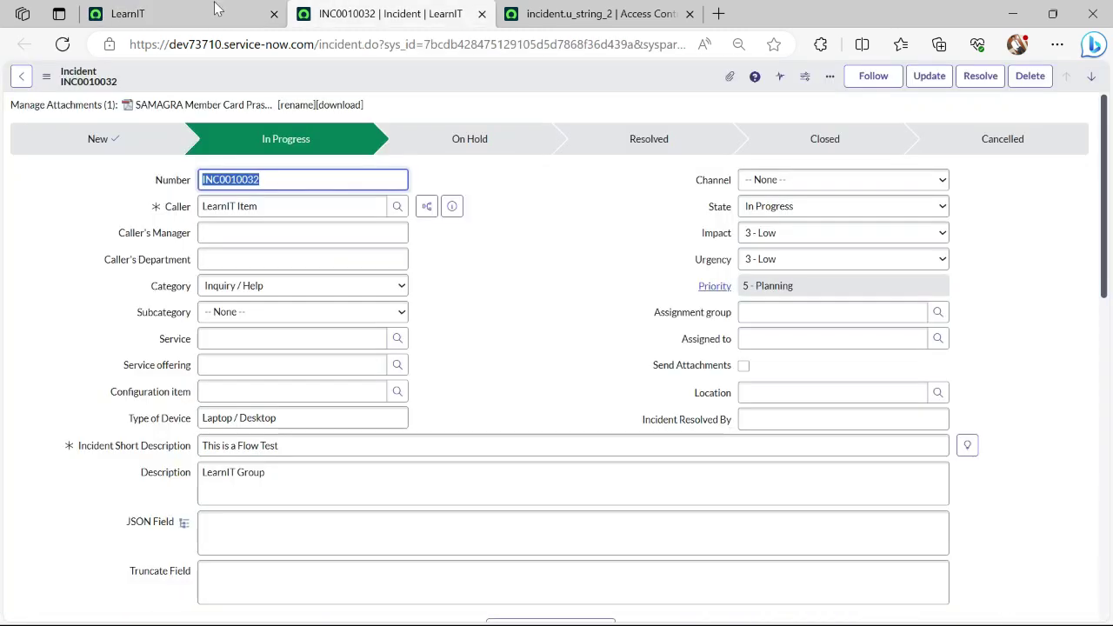
{"action": "left_click", "coordinate": [62, 43]}
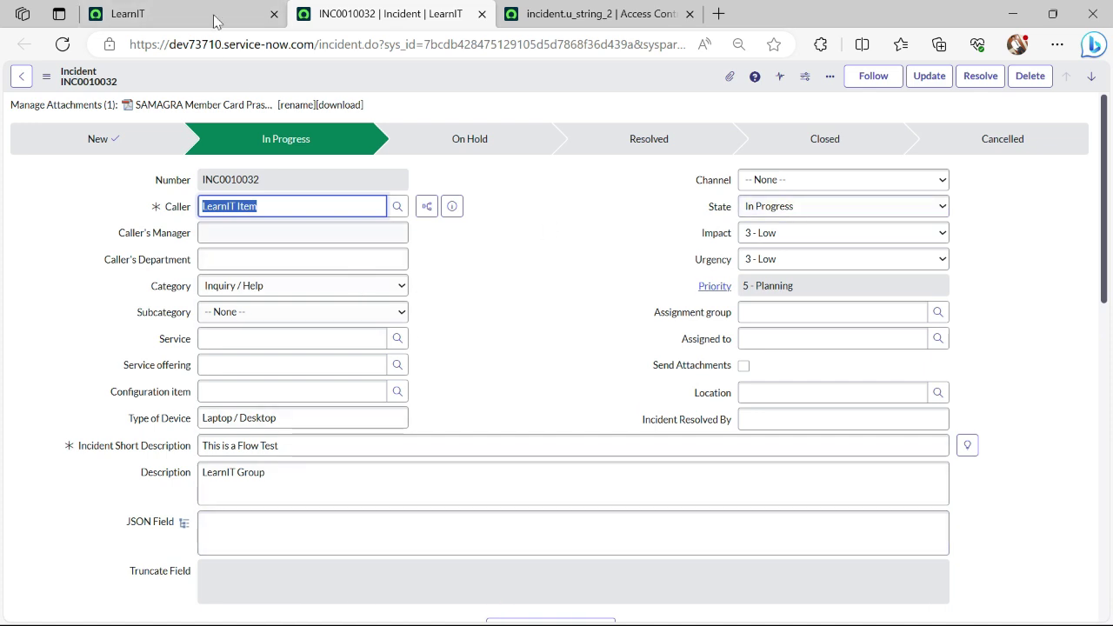
Step: Impersonate the third user in the recent impersonations instead and check whether the Truncate Field on INC0010032 accepts input
{"action": "left_click", "coordinate": [182, 8]}
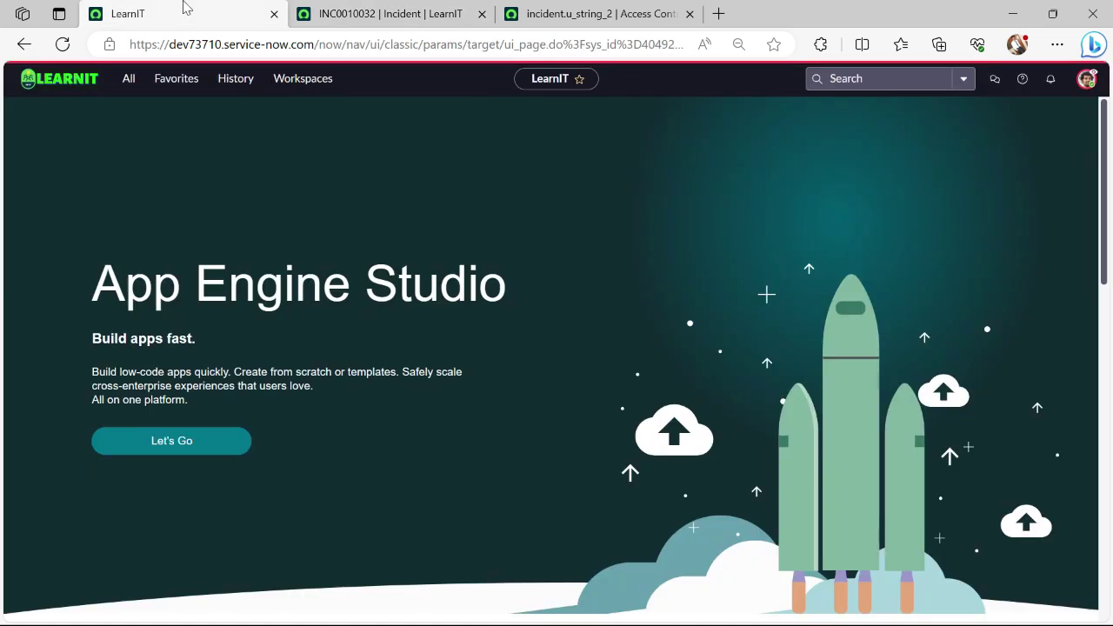
{"action": "left_click", "coordinate": [1088, 81]}
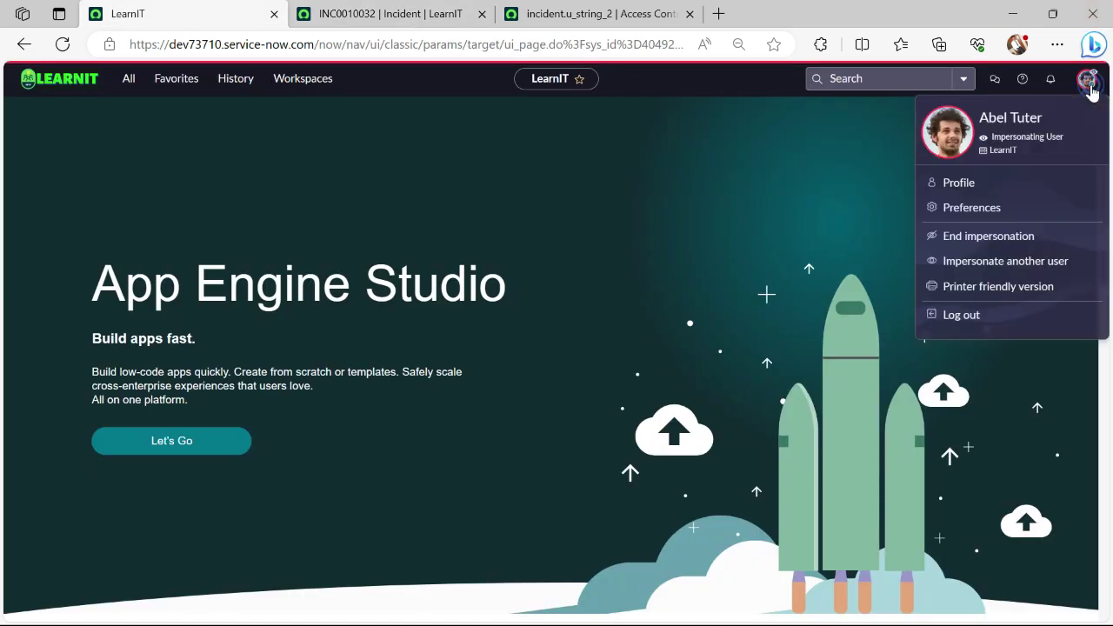
{"action": "left_click", "coordinate": [987, 262]}
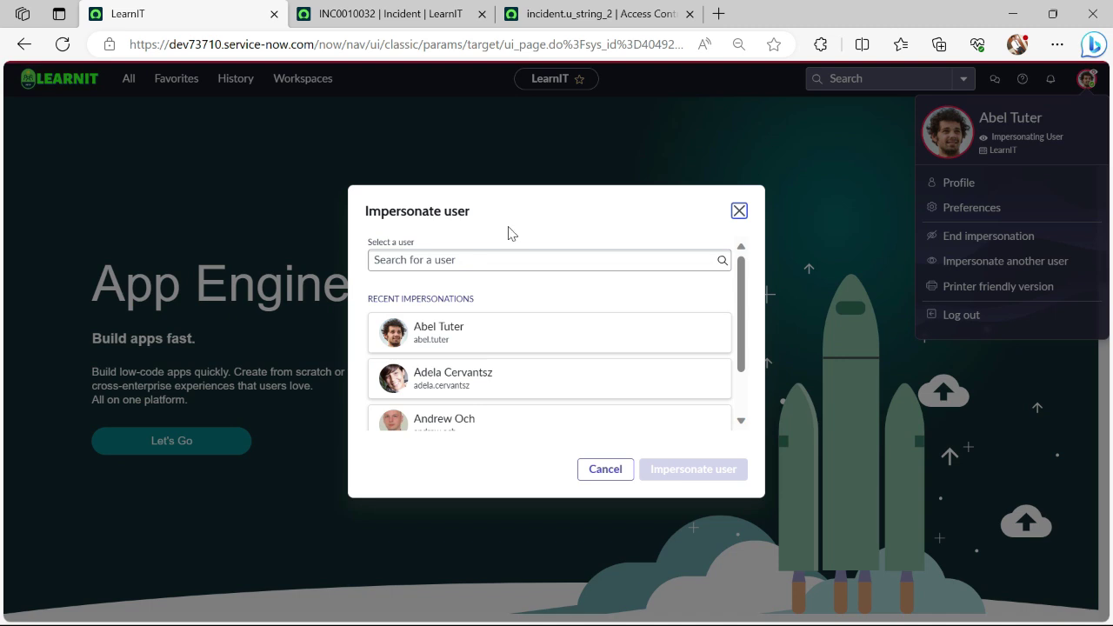
{"action": "left_click", "coordinate": [478, 424]}
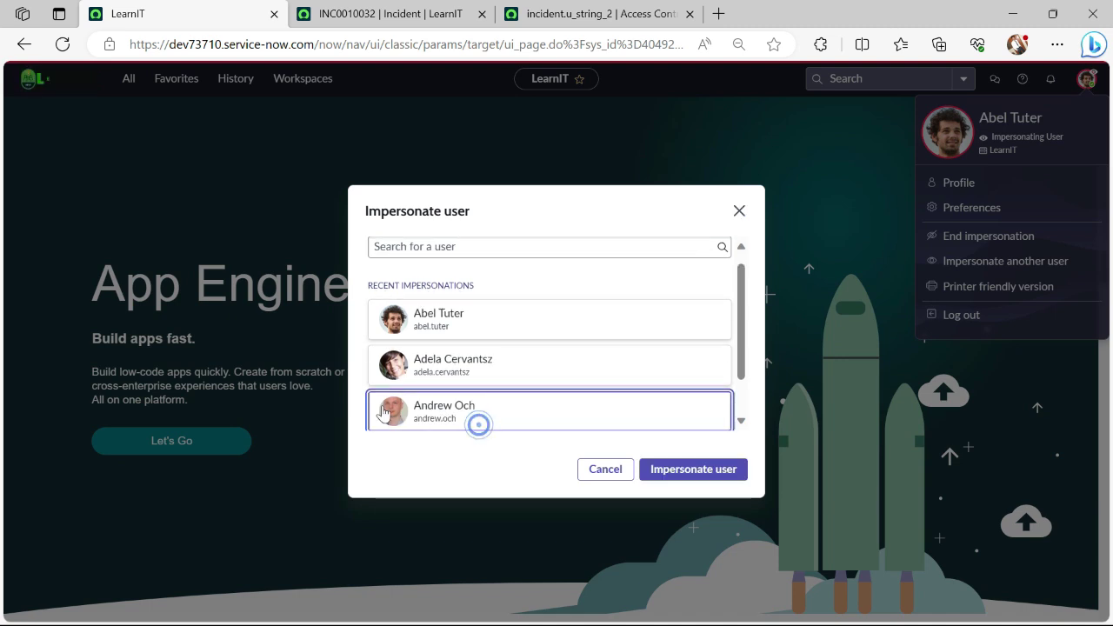
{"action": "left_click", "coordinate": [684, 472]}
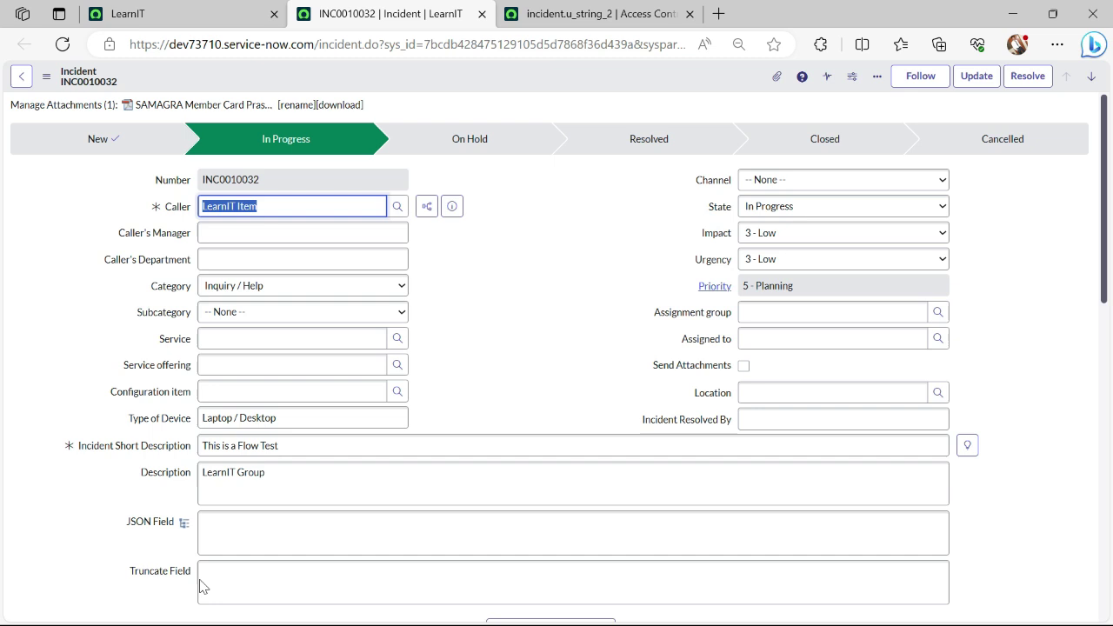
{"action": "left_click", "coordinate": [263, 581]}
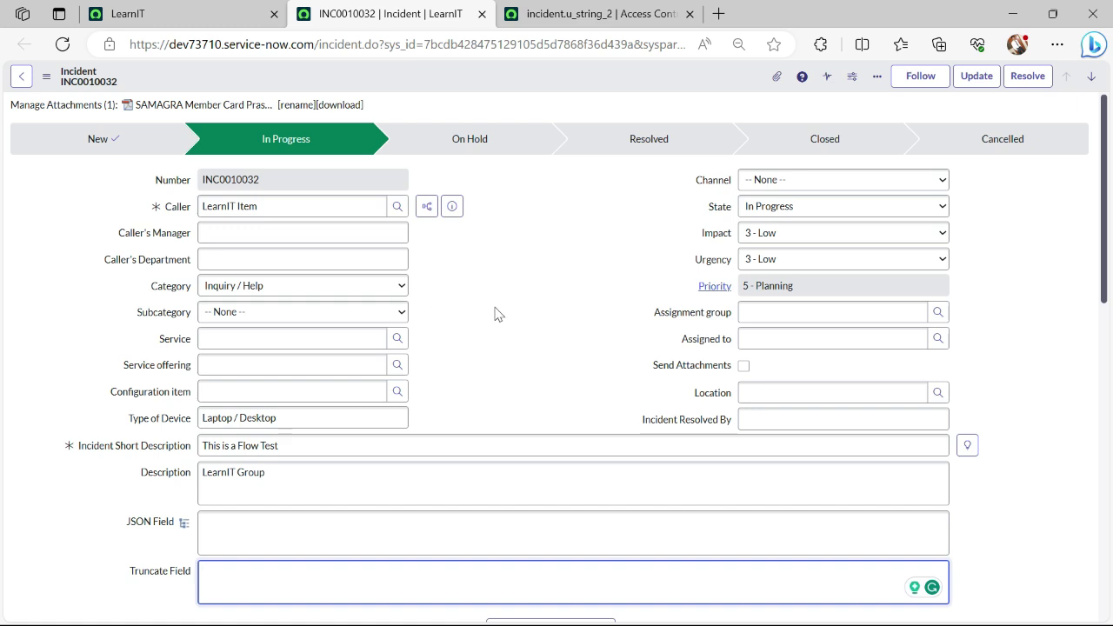
Step: End the impersonation and elevate the System Administrator session to the security_admin role
{"action": "left_click", "coordinate": [157, 12]}
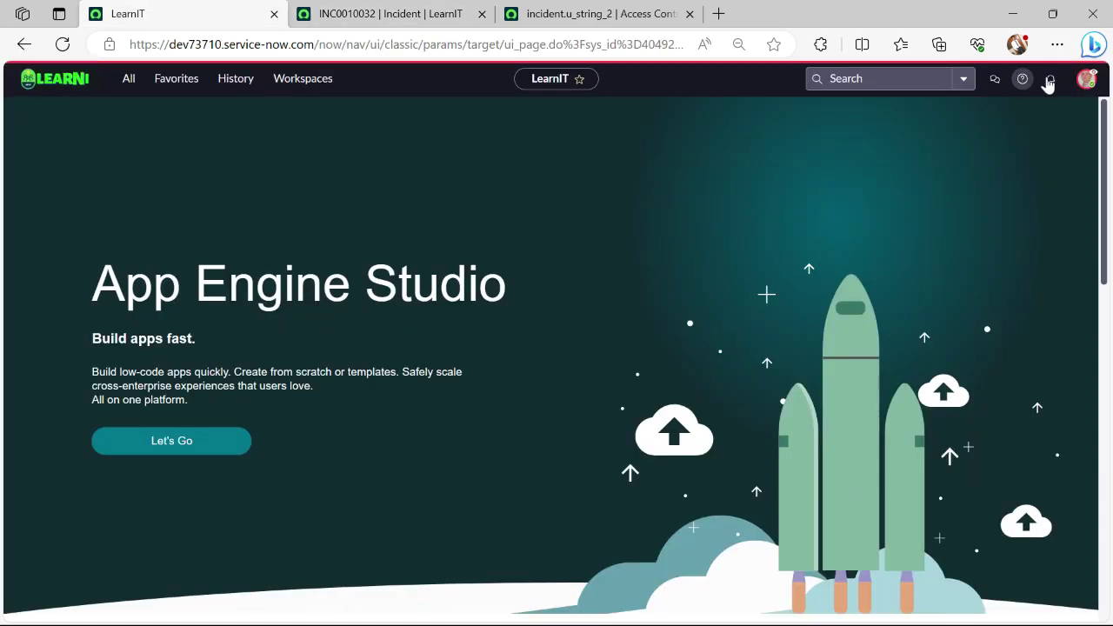
{"action": "left_click", "coordinate": [1086, 80]}
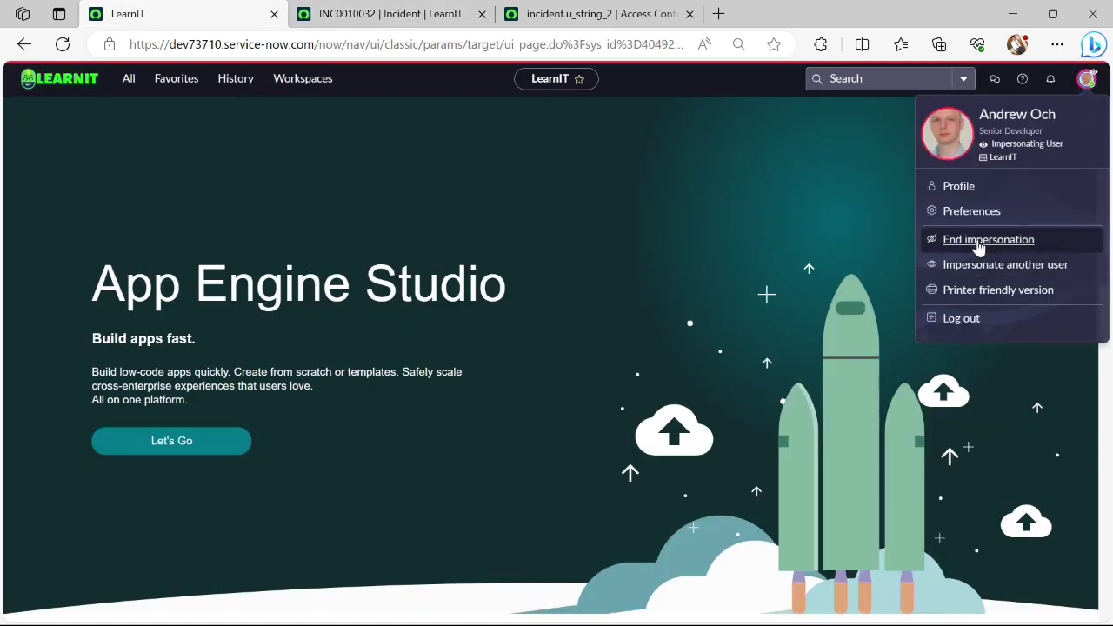
{"action": "left_click", "coordinate": [977, 245]}
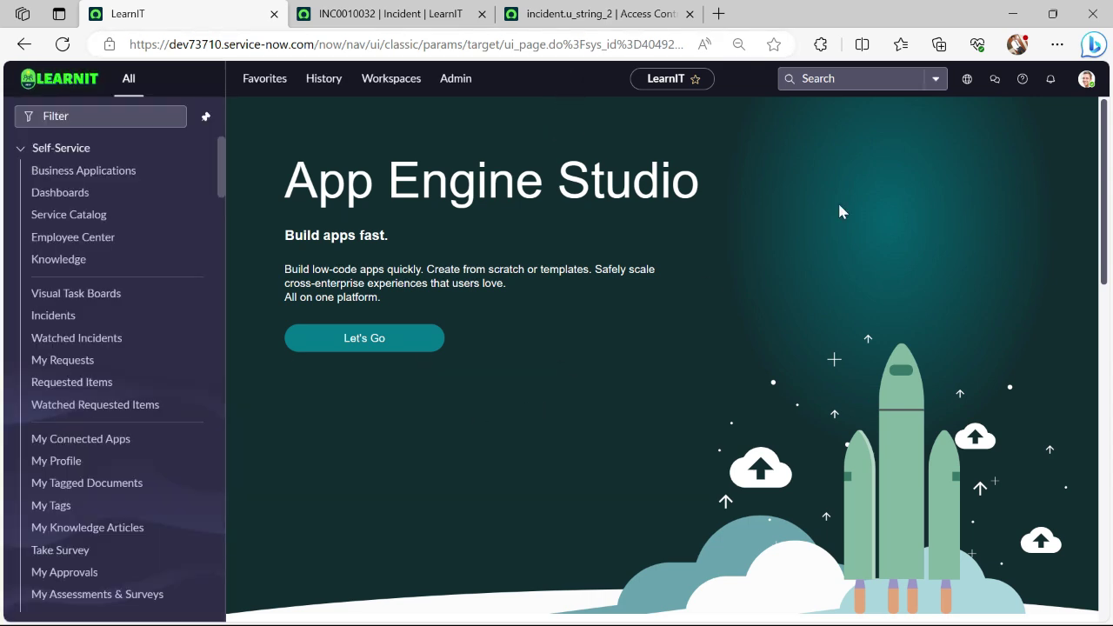
{"action": "left_click", "coordinate": [1086, 82]}
{"action": "left_click", "coordinate": [971, 256]}
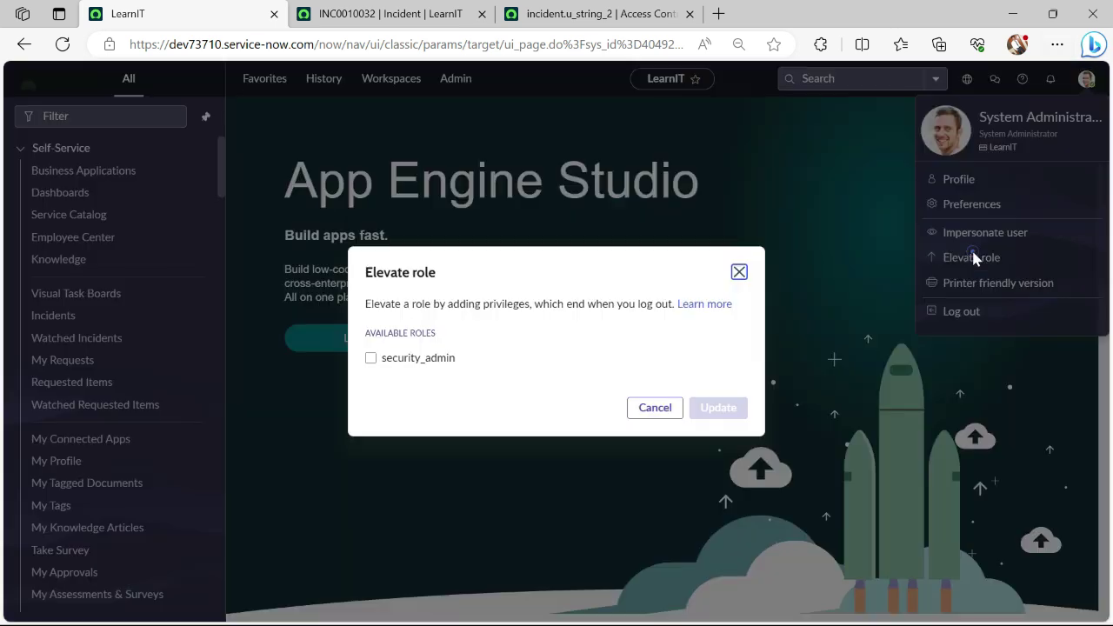
{"action": "left_click", "coordinate": [387, 344]}
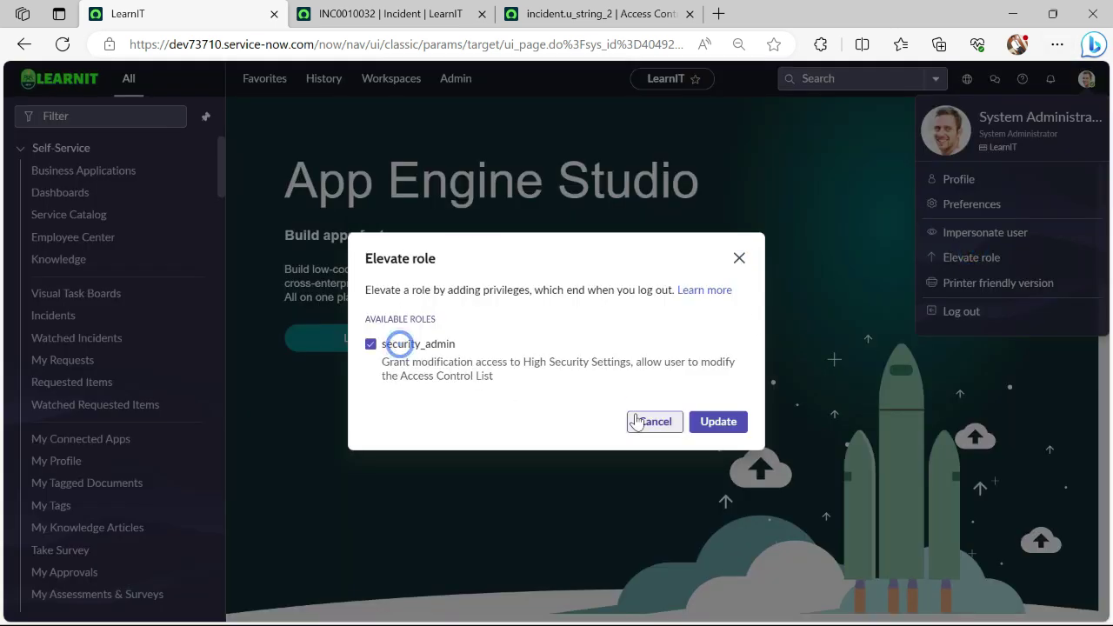
{"action": "left_click", "coordinate": [718, 422]}
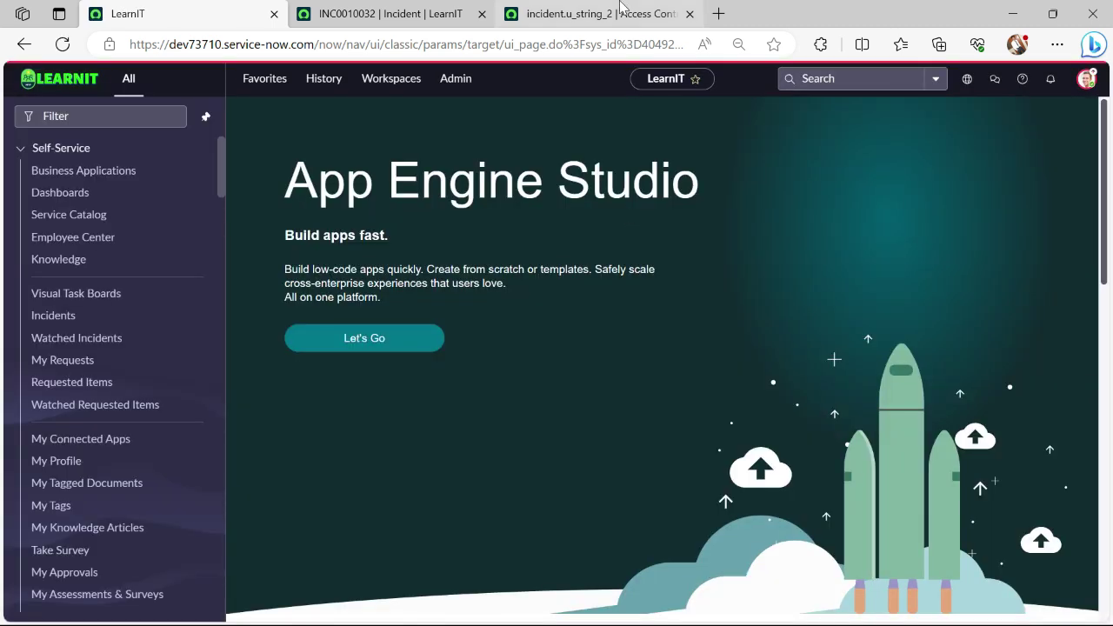
Step: Delete the entire group membership script from the script condition of the incident.u_string_2 access control
{"action": "left_click", "coordinate": [621, 7]}
{"action": "scroll", "coordinate": [591, 189], "scroll_direction": "down", "scroll_amount": 5}
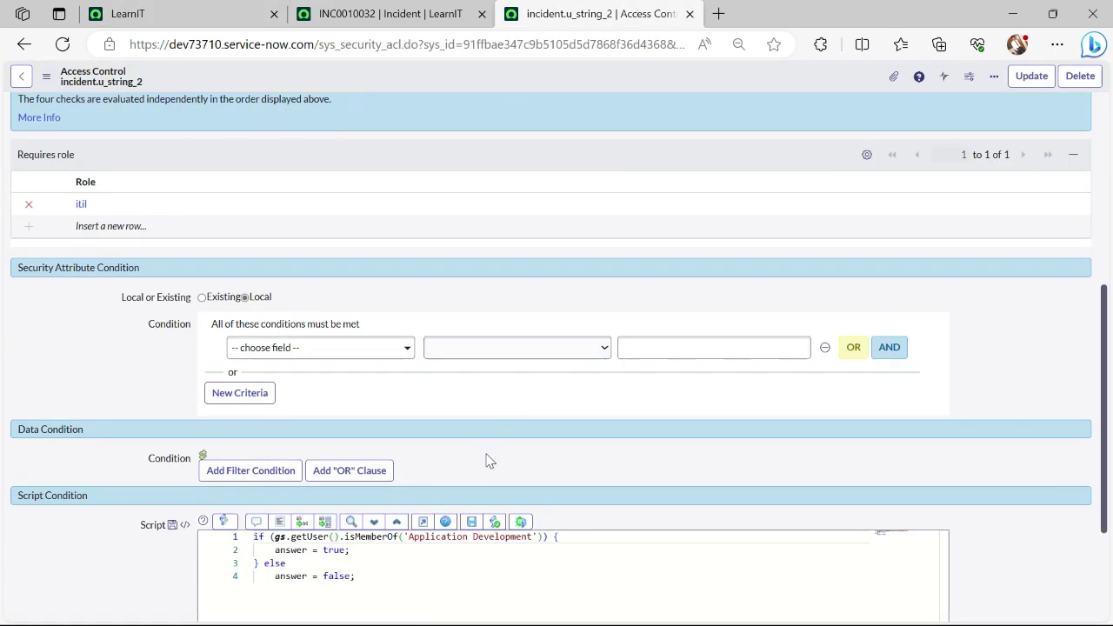
{"action": "left_click_drag", "start_coordinate": [356, 578], "coordinate": [241, 546]}
{"action": "key", "text": "BackSpace"}
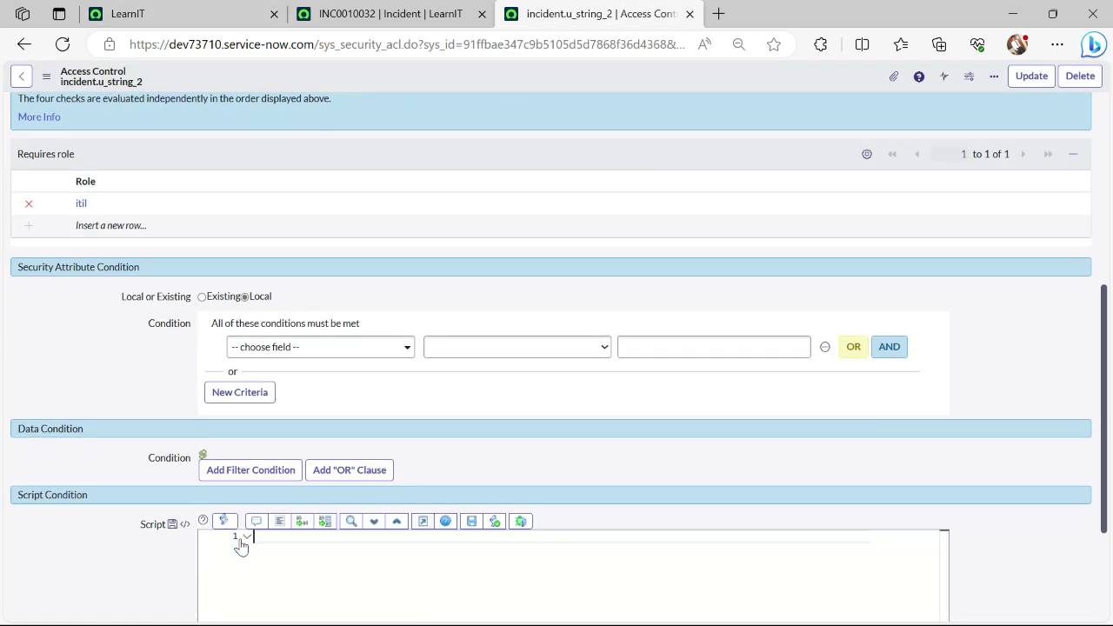
{"action": "scroll", "coordinate": [293, 479], "scroll_direction": "down", "scroll_amount": 2}
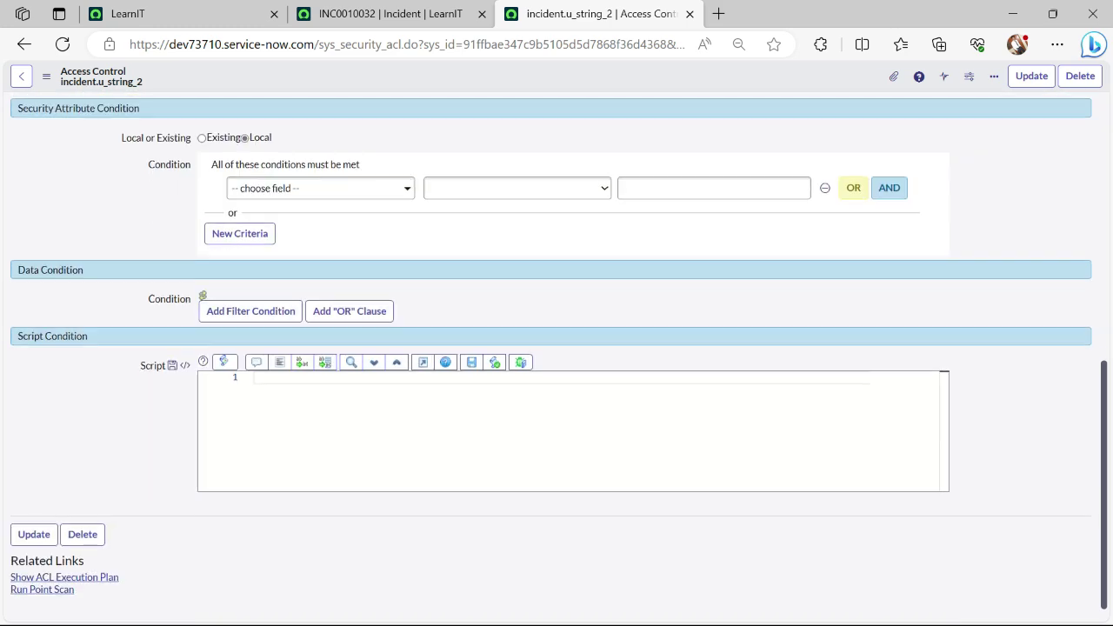
Step: Set the access control's local security attribute condition to Group is Application Development
{"action": "scroll", "coordinate": [310, 211], "scroll_direction": "up", "scroll_amount": 6}
{"action": "scroll", "coordinate": [168, 369], "scroll_direction": "down", "scroll_amount": 4}
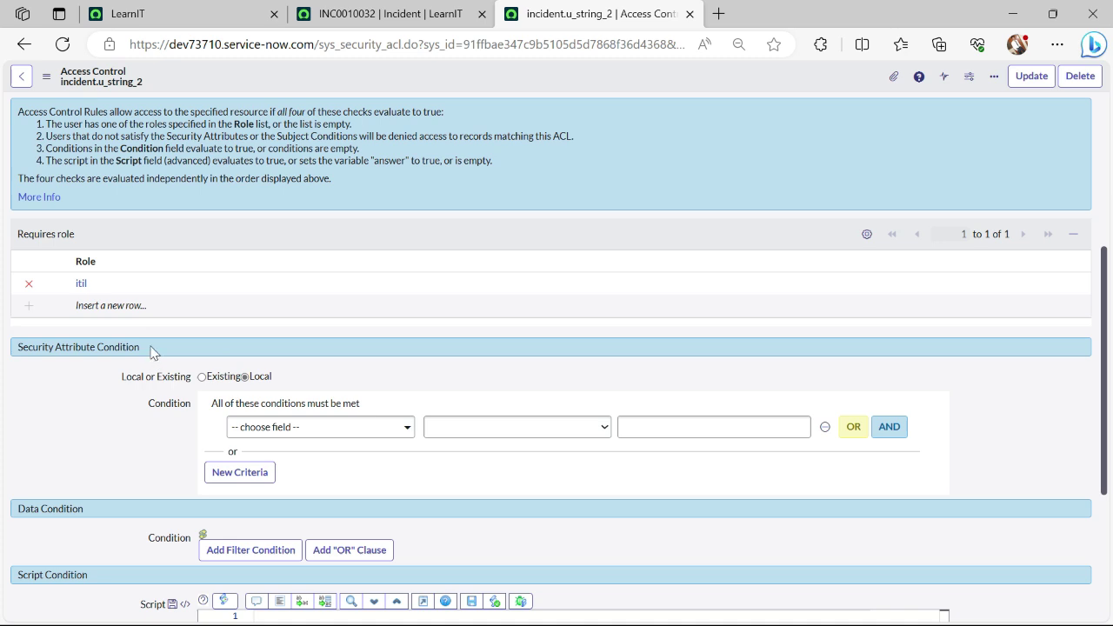
{"action": "left_click_drag", "start_coordinate": [150, 351], "coordinate": [12, 351]}
{"action": "left_click", "coordinate": [83, 449]}
{"action": "scroll", "coordinate": [84, 455], "scroll_direction": "down", "scroll_amount": 2}
{"action": "left_click", "coordinate": [318, 270]}
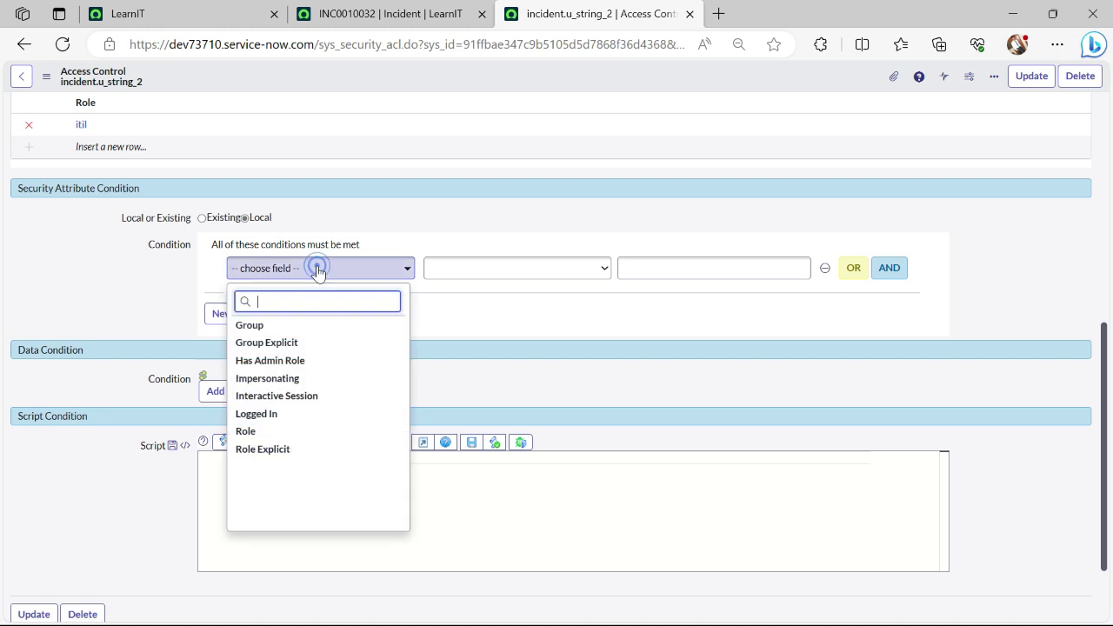
{"action": "left_click", "coordinate": [258, 327]}
{"action": "left_click", "coordinate": [708, 268]}
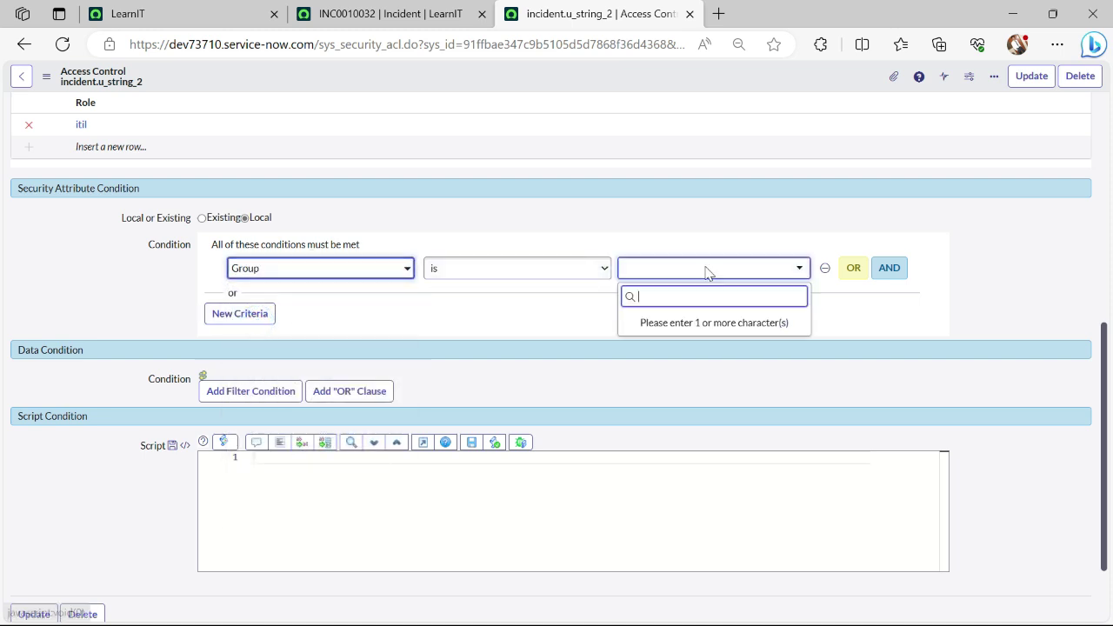
{"action": "type", "text": "app"}
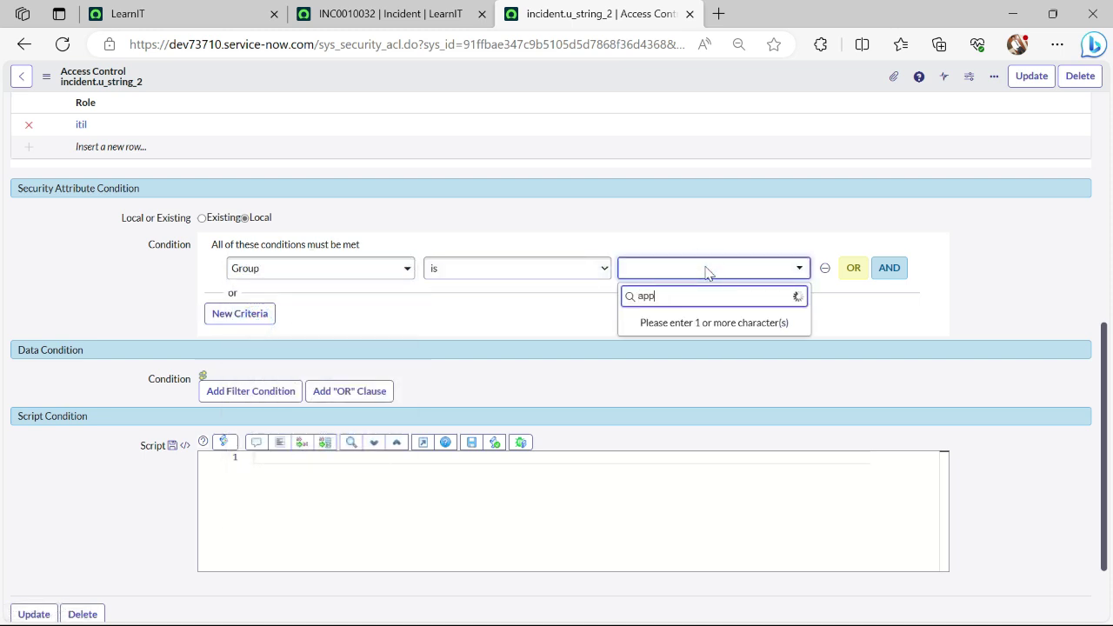
{"action": "left_click", "coordinate": [700, 368]}
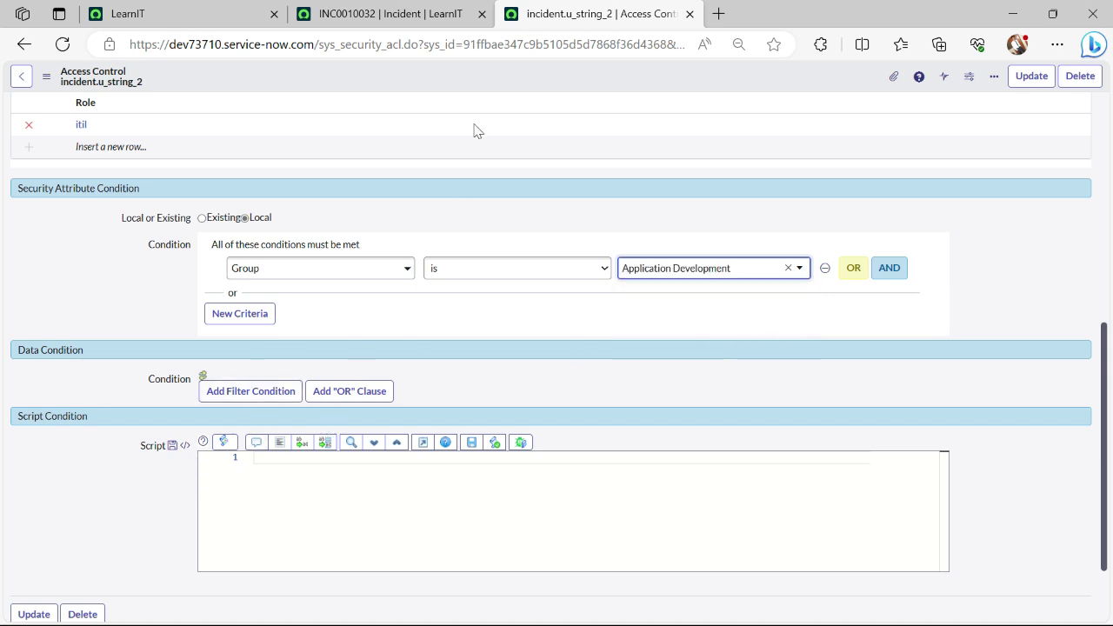
Step: Save the access control while staying on the record, and review its security attribute and script conditions
{"action": "right_click", "coordinate": [441, 91]}
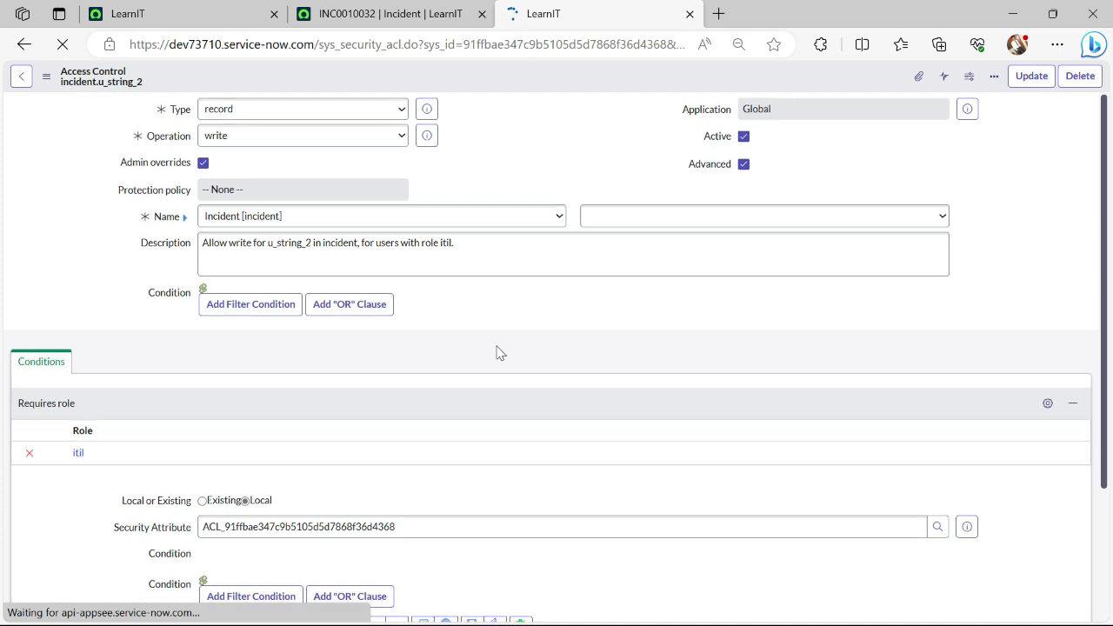
{"action": "scroll", "coordinate": [498, 351], "scroll_direction": "down", "scroll_amount": 2}
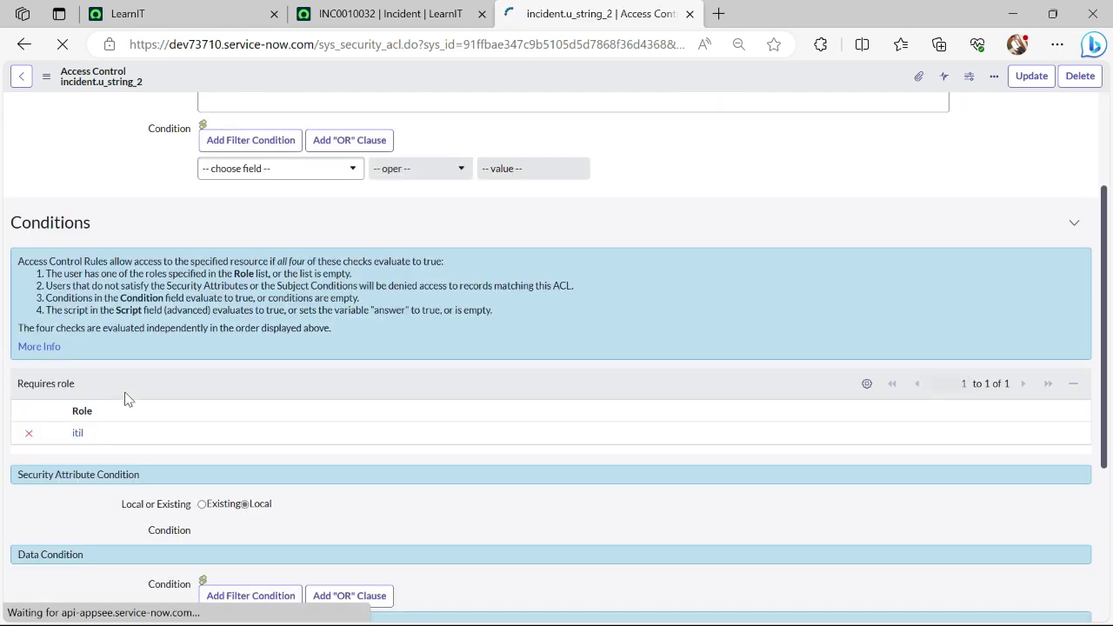
{"action": "scroll", "coordinate": [124, 397], "scroll_direction": "down", "scroll_amount": 5}
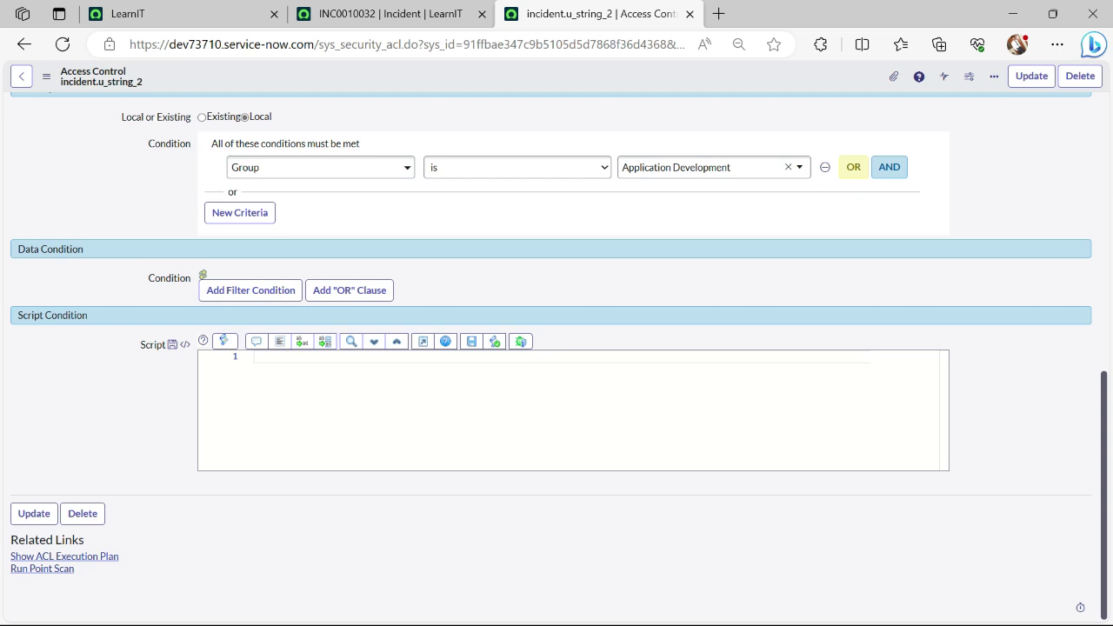
Step: Impersonate the first recent user from the administrator session and reload INC0010032 to test the group condition on the Truncate Field
{"action": "left_click", "coordinate": [186, 12]}
{"action": "left_click", "coordinate": [1085, 78]}
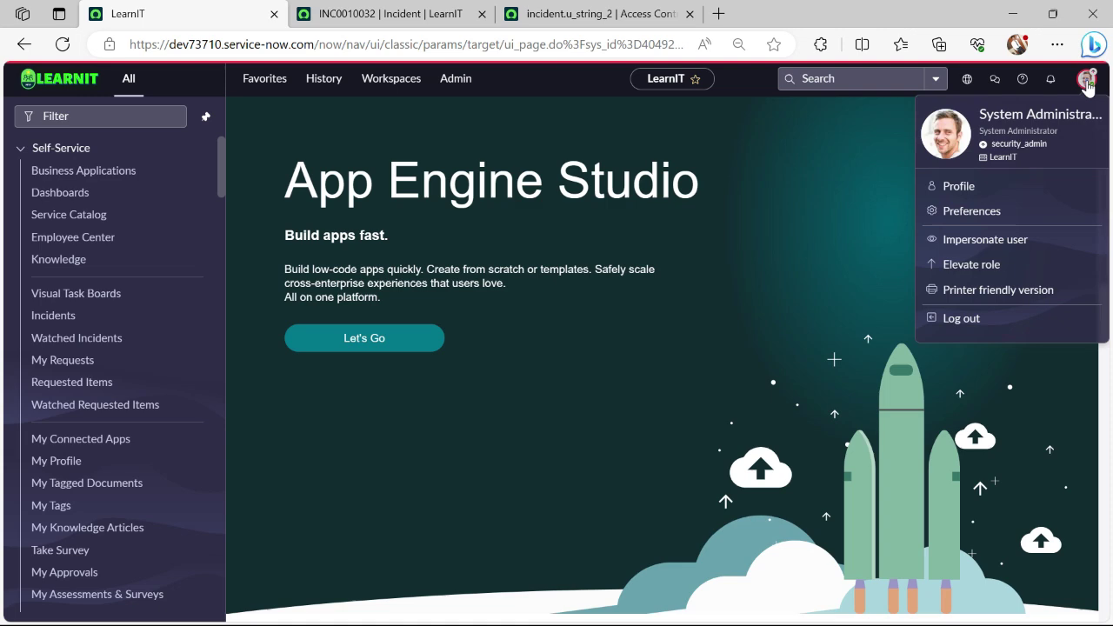
{"action": "left_click", "coordinate": [983, 240]}
{"action": "left_click", "coordinate": [457, 331]}
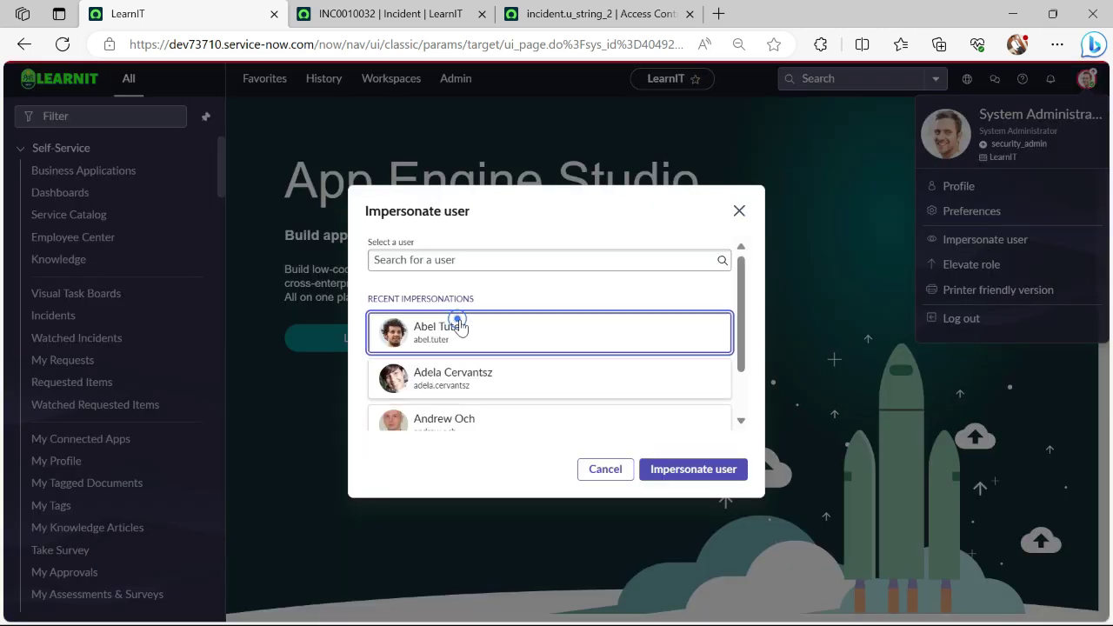
{"action": "left_click", "coordinate": [671, 471]}
{"action": "left_click", "coordinate": [402, 9]}
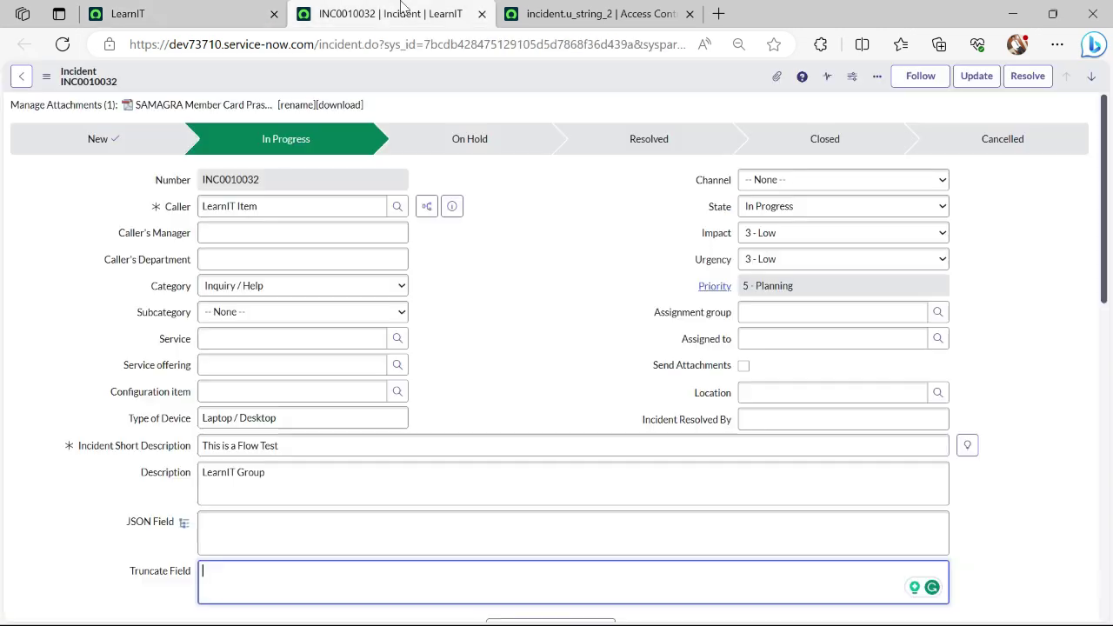
{"action": "left_click", "coordinate": [63, 45]}
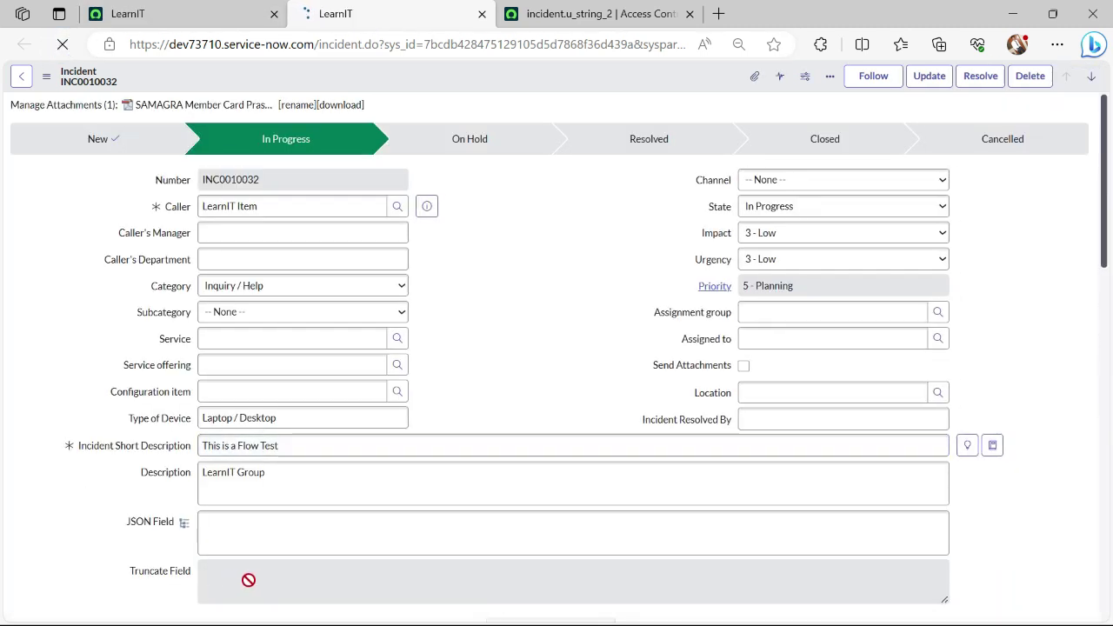
Step: Switch the impersonation to the third recent user, starting from the main instance page
{"action": "left_click", "coordinate": [241, 7]}
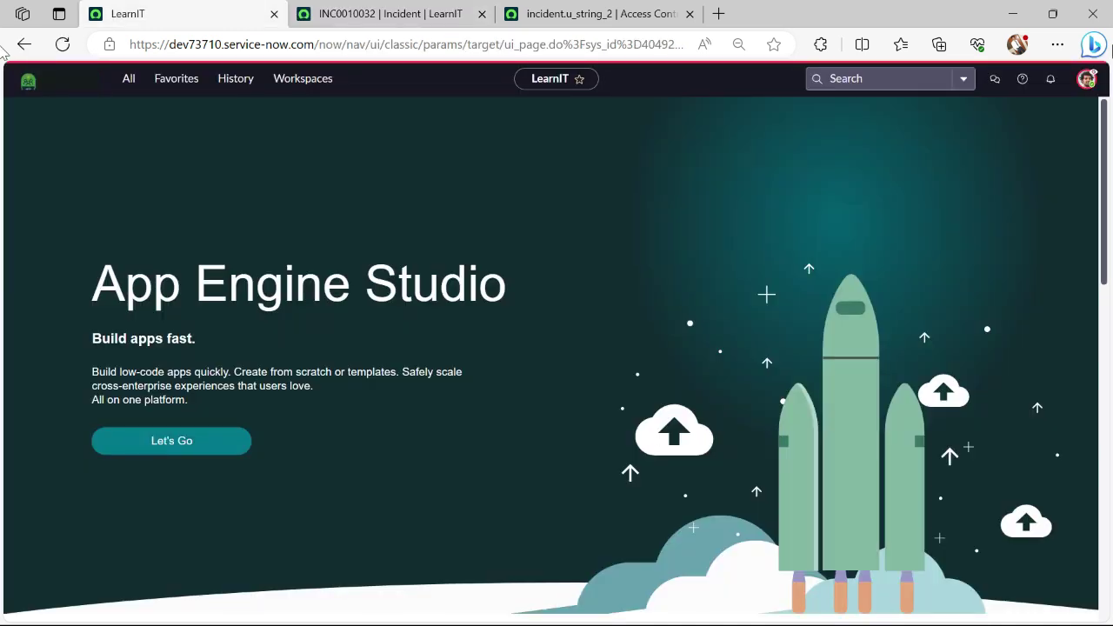
{"action": "left_click", "coordinate": [1086, 80]}
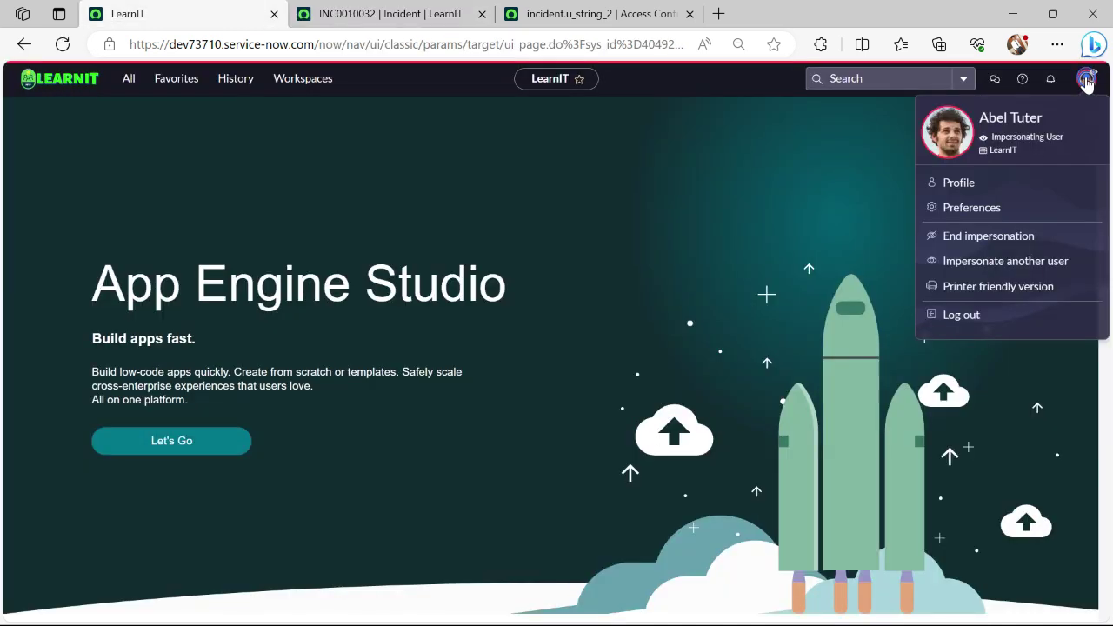
{"action": "left_click", "coordinate": [989, 260]}
{"action": "left_click", "coordinate": [494, 417]}
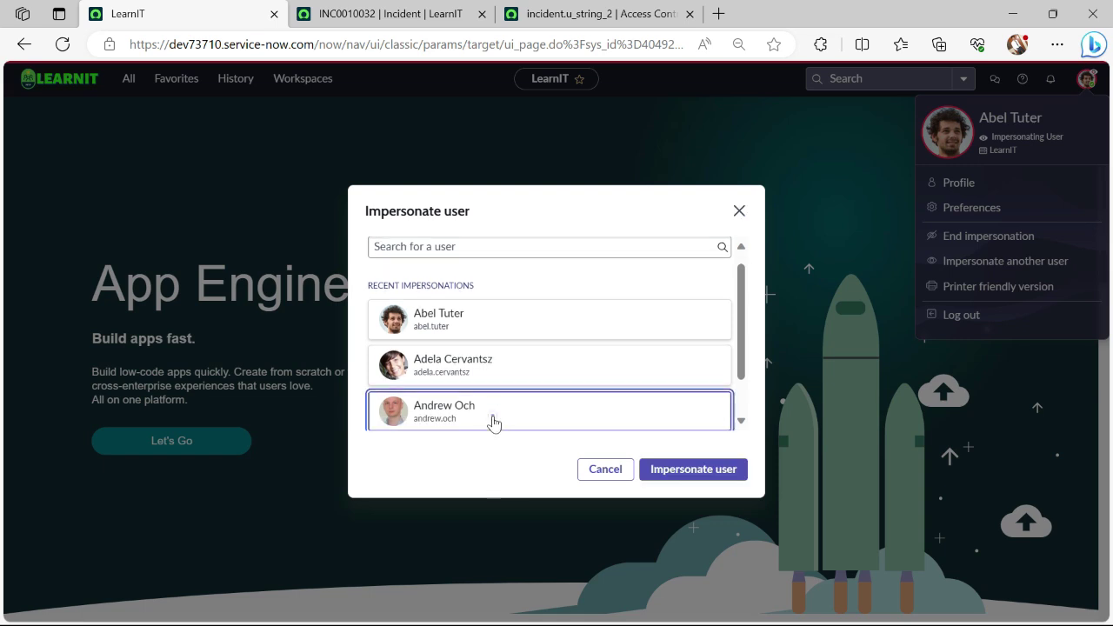
{"action": "left_click", "coordinate": [696, 474]}
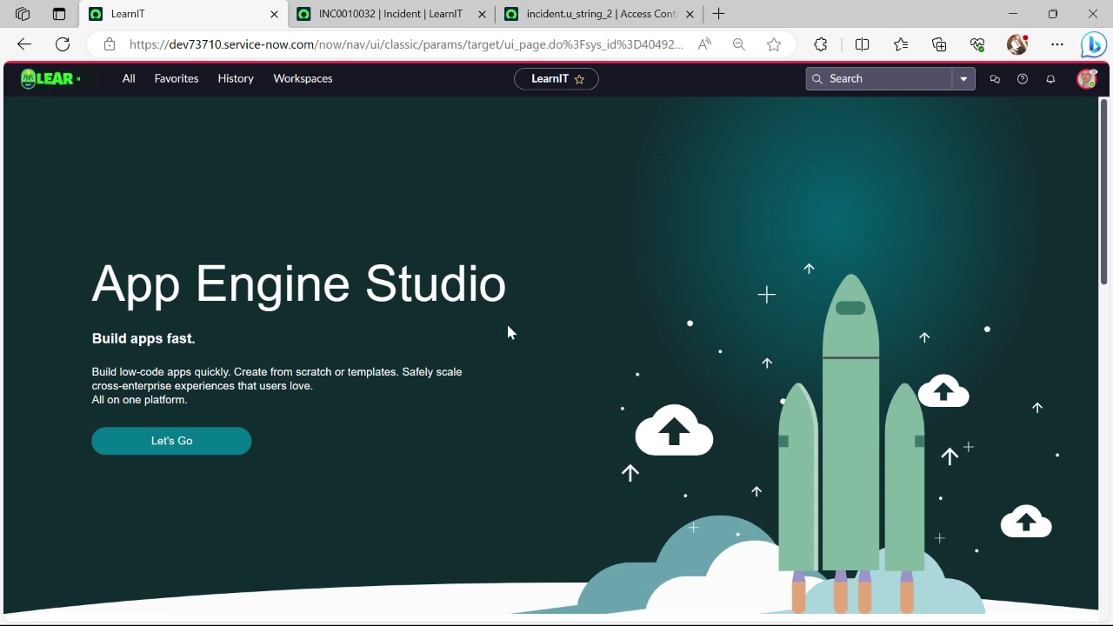
Step: Reload incident INC0010032 as the impersonated user and test write access by entering ertyui in the Truncate Field
{"action": "left_click", "coordinate": [387, 13]}
{"action": "left_click", "coordinate": [63, 44]}
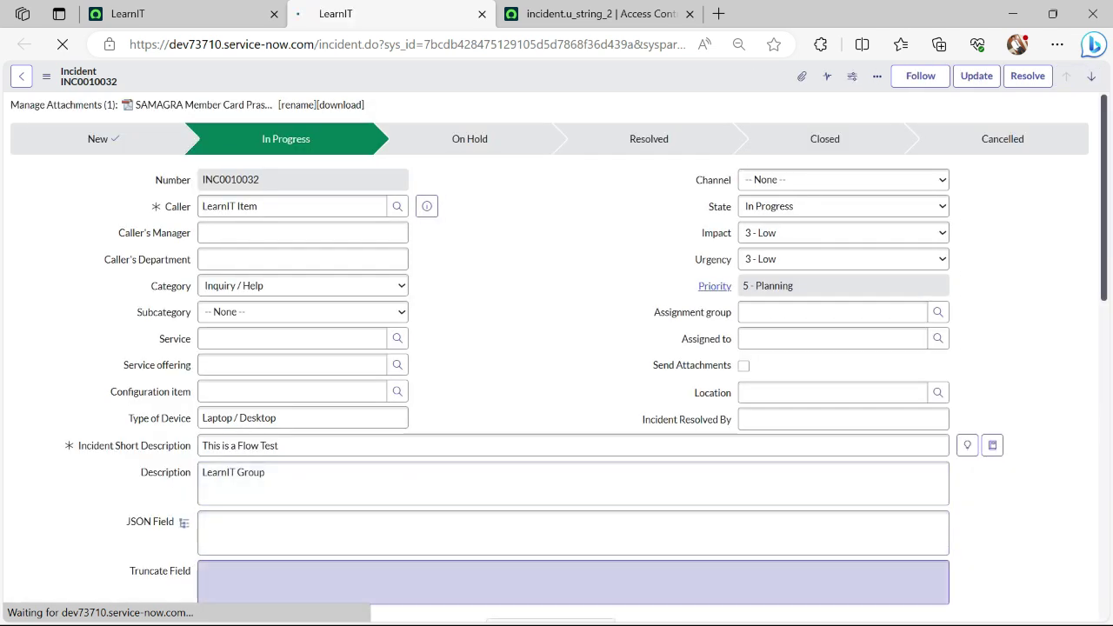
{"action": "left_click", "coordinate": [342, 592]}
{"action": "type", "text": "ertyui"}
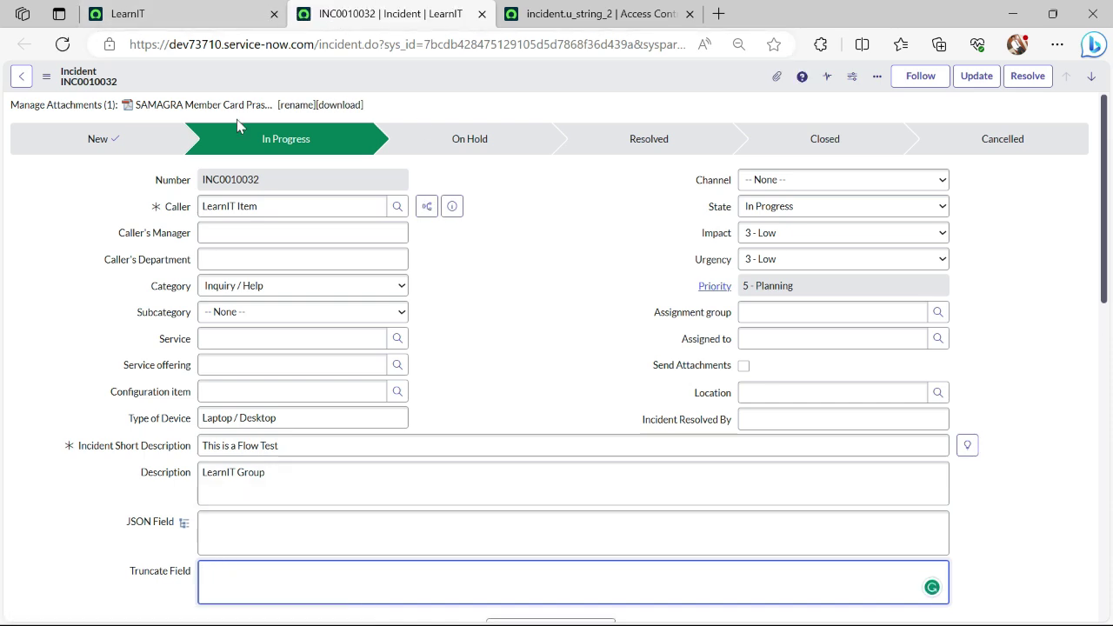
Step: End the impersonation to restore the administrator session, and return to incident INC0010032
{"action": "left_click", "coordinate": [212, 7]}
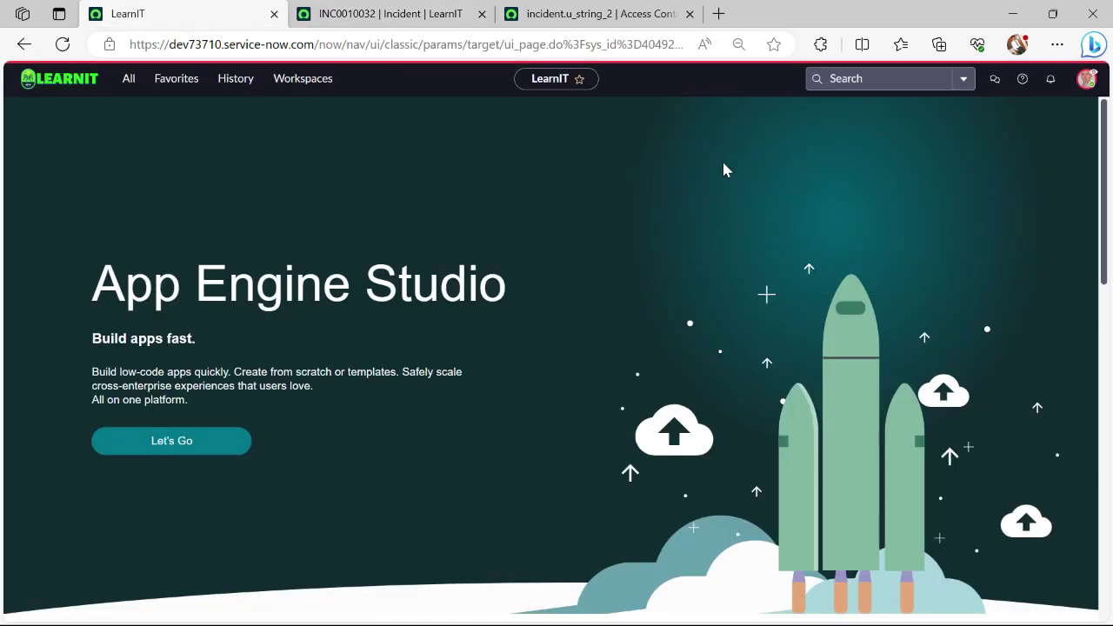
{"action": "left_click", "coordinate": [1087, 78]}
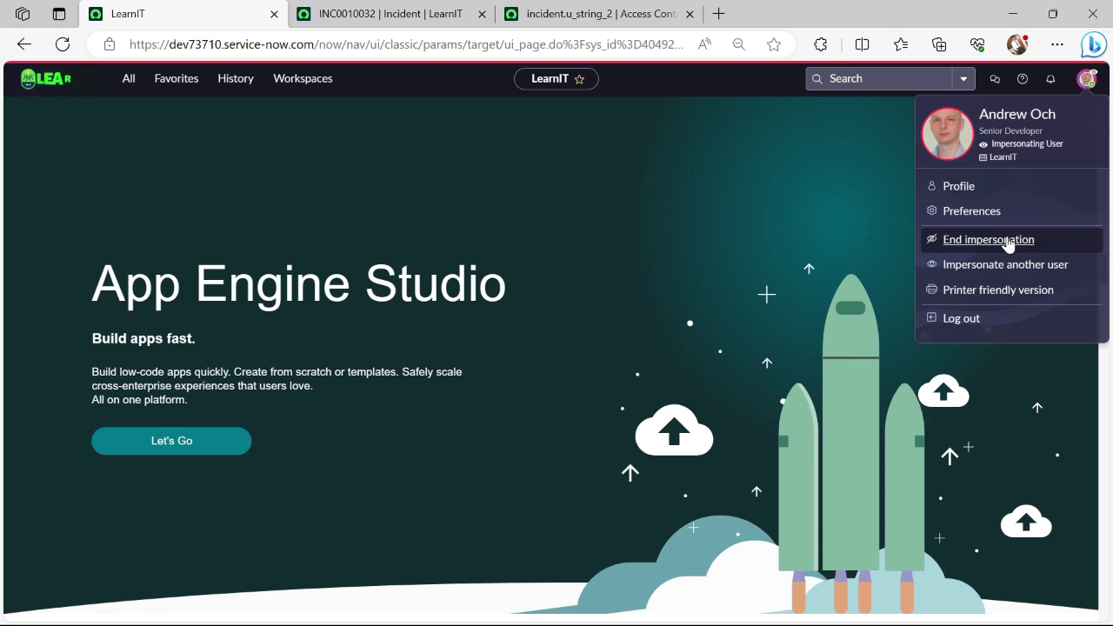
{"action": "left_click", "coordinate": [1007, 242]}
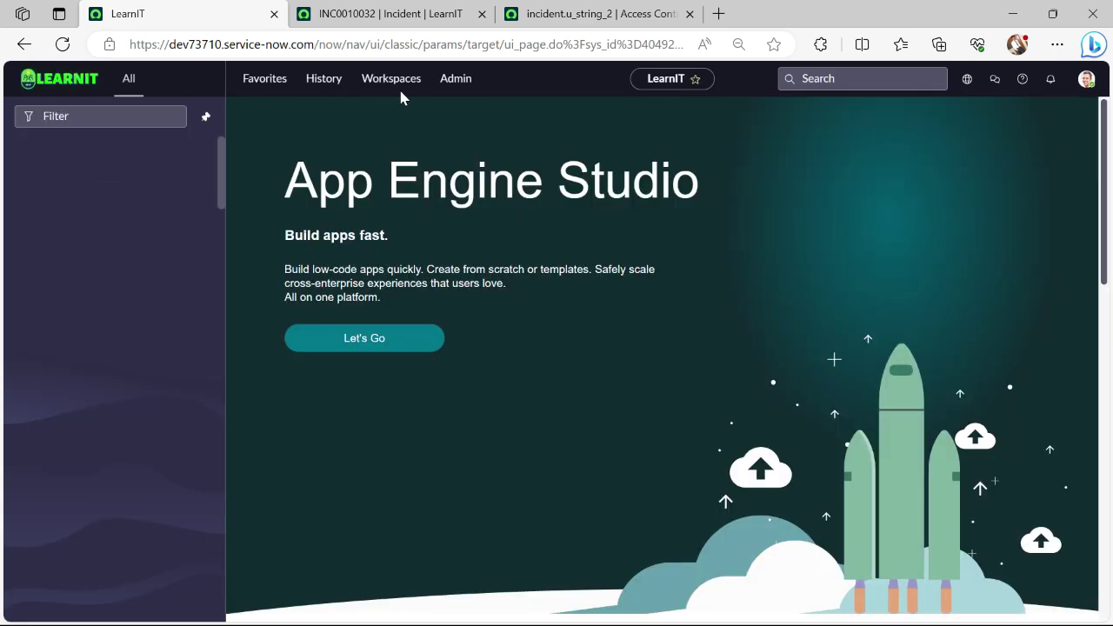
{"action": "left_click", "coordinate": [383, 7]}
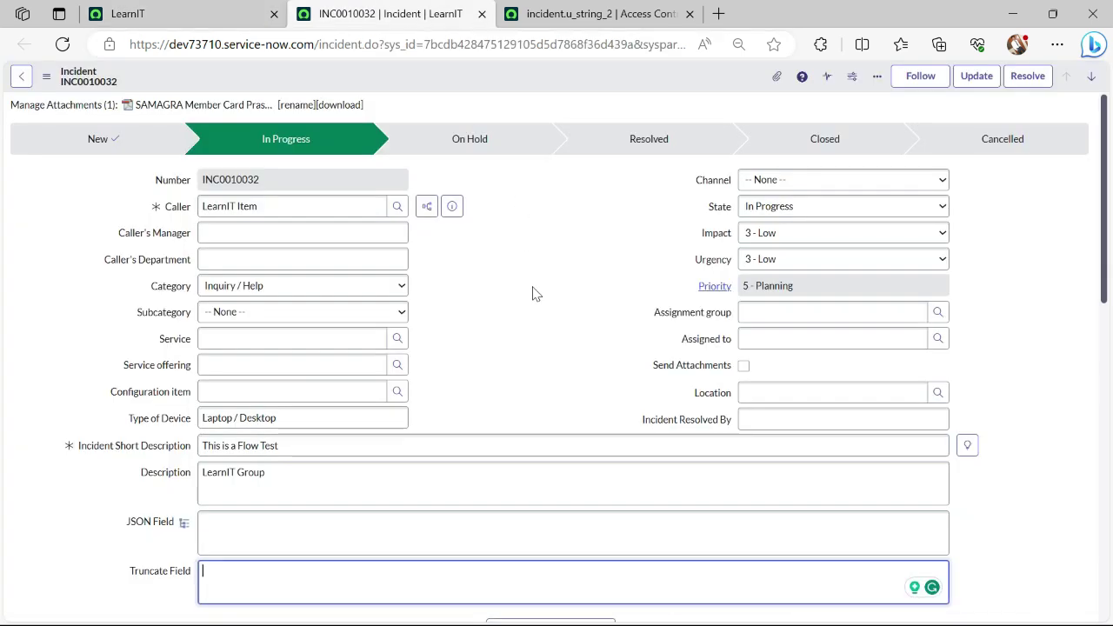